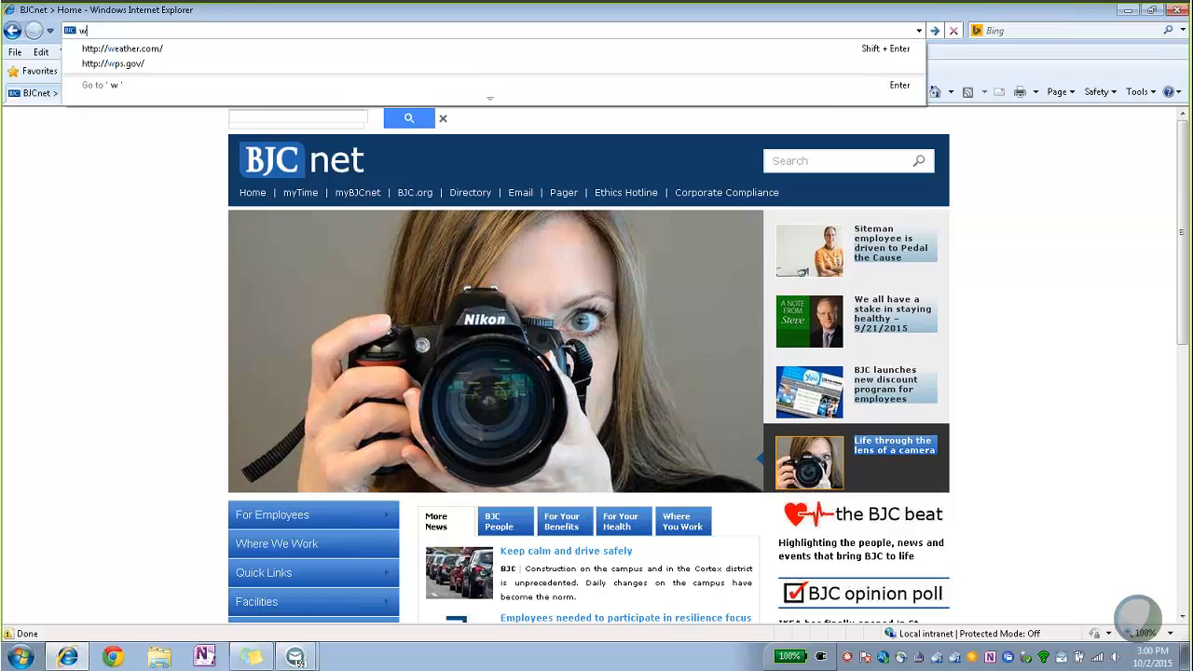
pyautogui.write('alware.com')
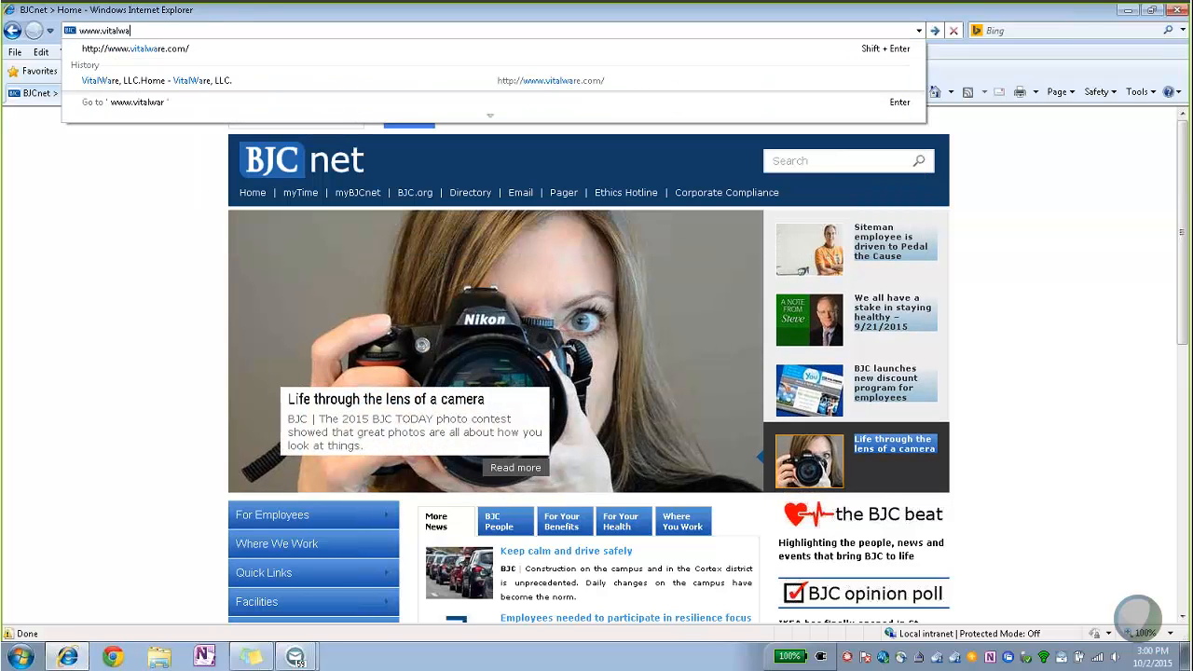
pyautogui.press('Return')
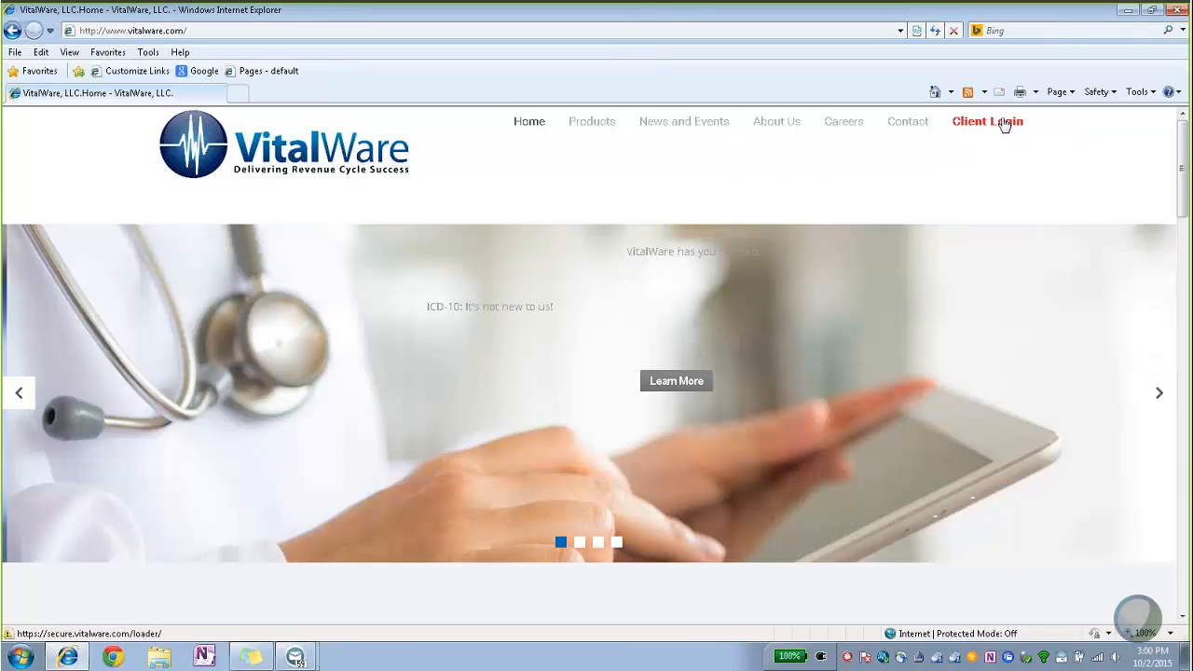
# Log in through Client Login with the user name and password to reach the Main Dashboard.
pyautogui.click(993, 124)
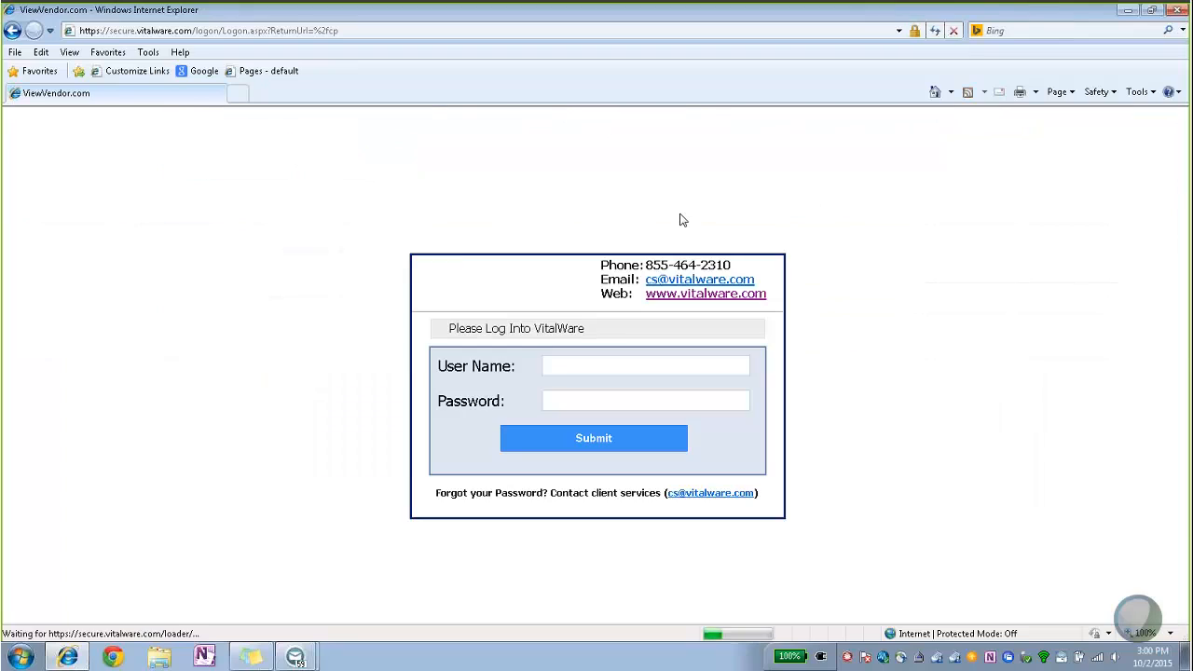
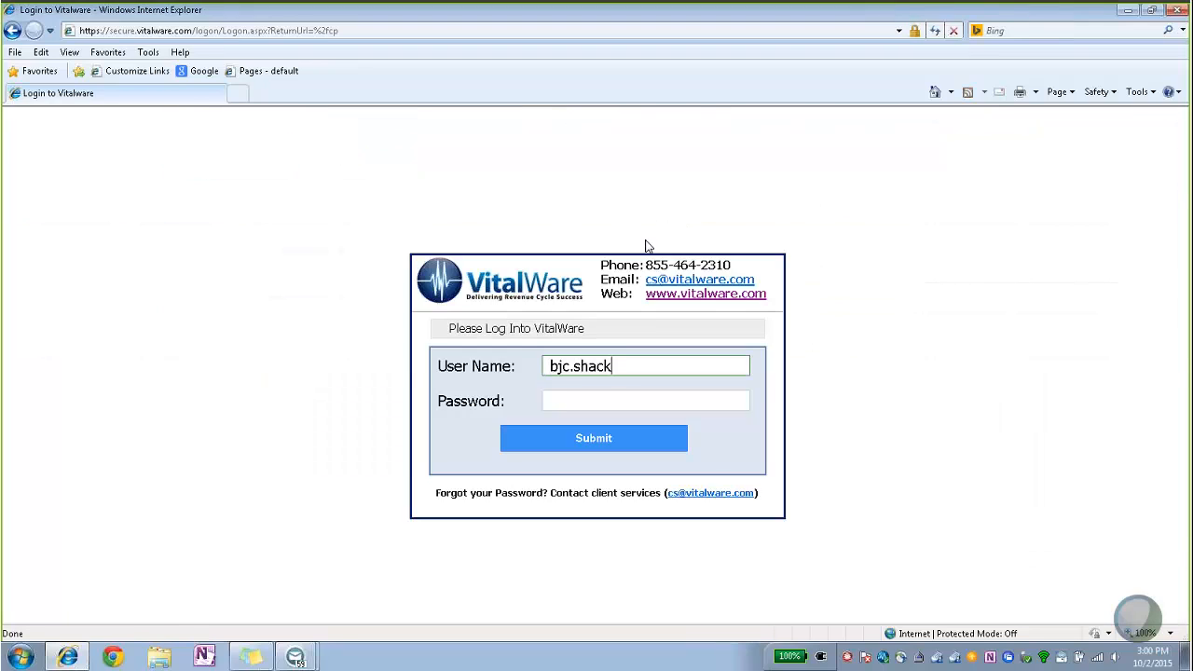
pyautogui.press('Tab')
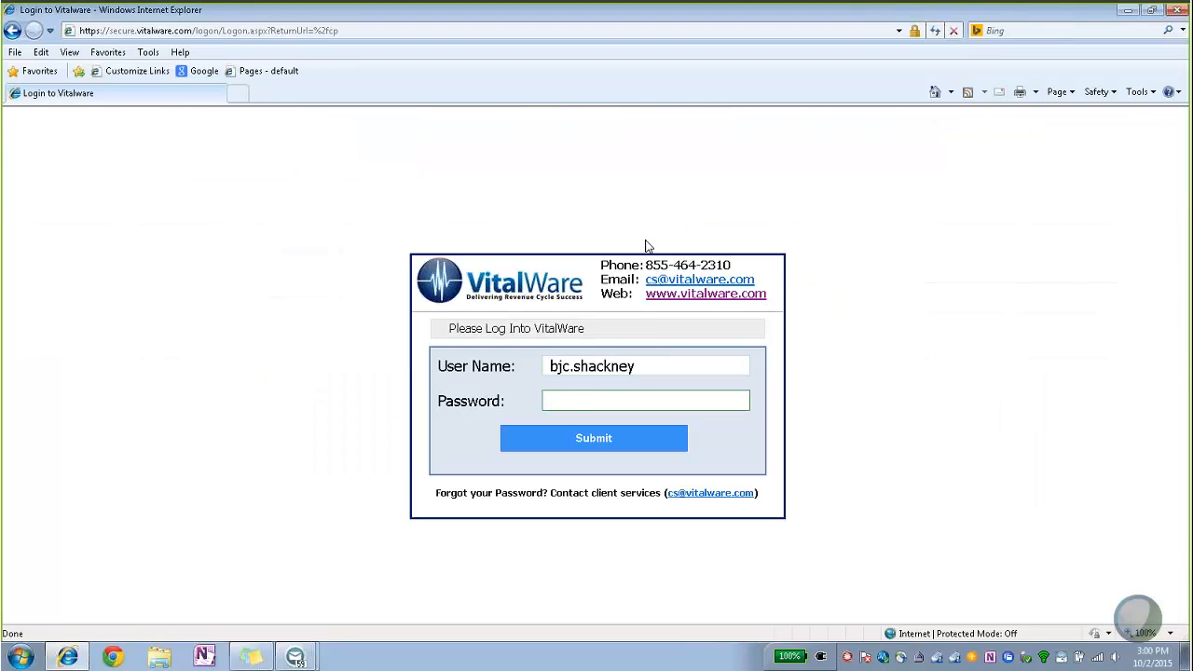
pyautogui.write('●●●●●●●●●●●')
pyautogui.press('Return')
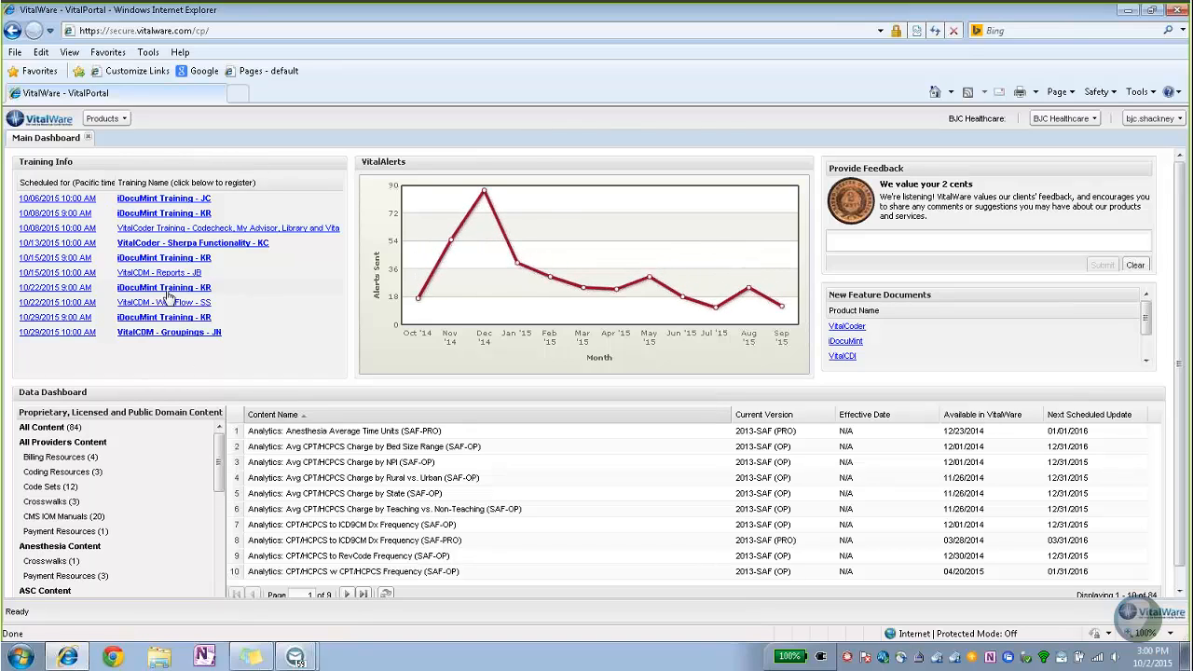
# Launch VitalCDM from the Products > Billing menu.
pyautogui.click(122, 119)
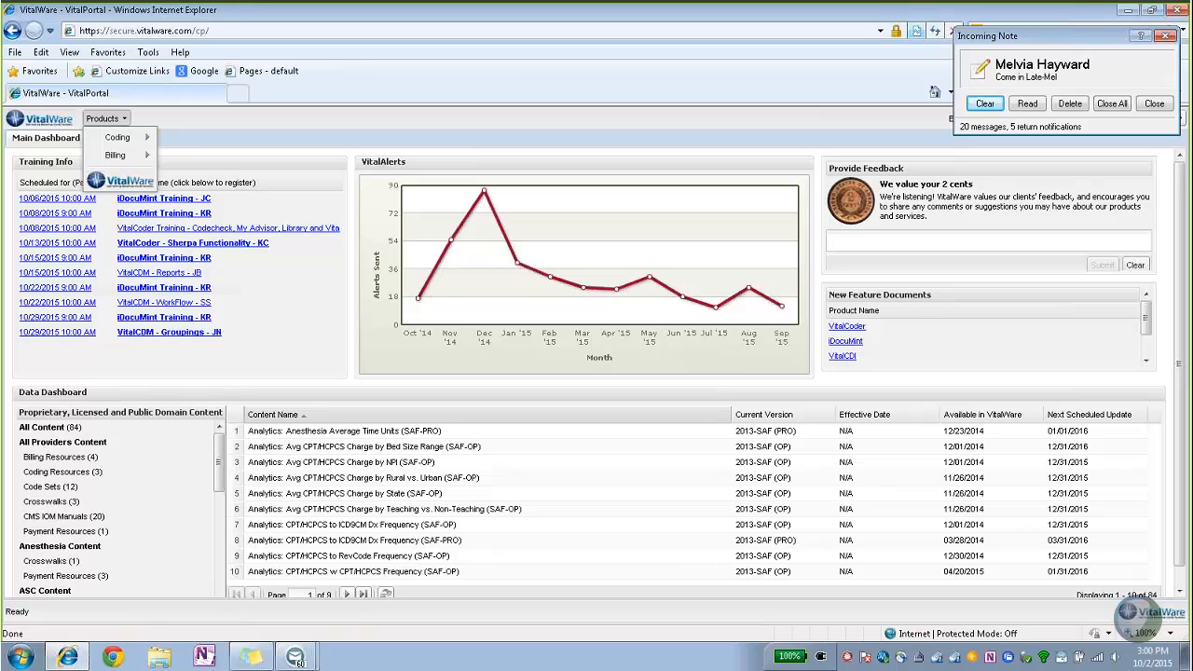
pyautogui.moveTo(118, 160)
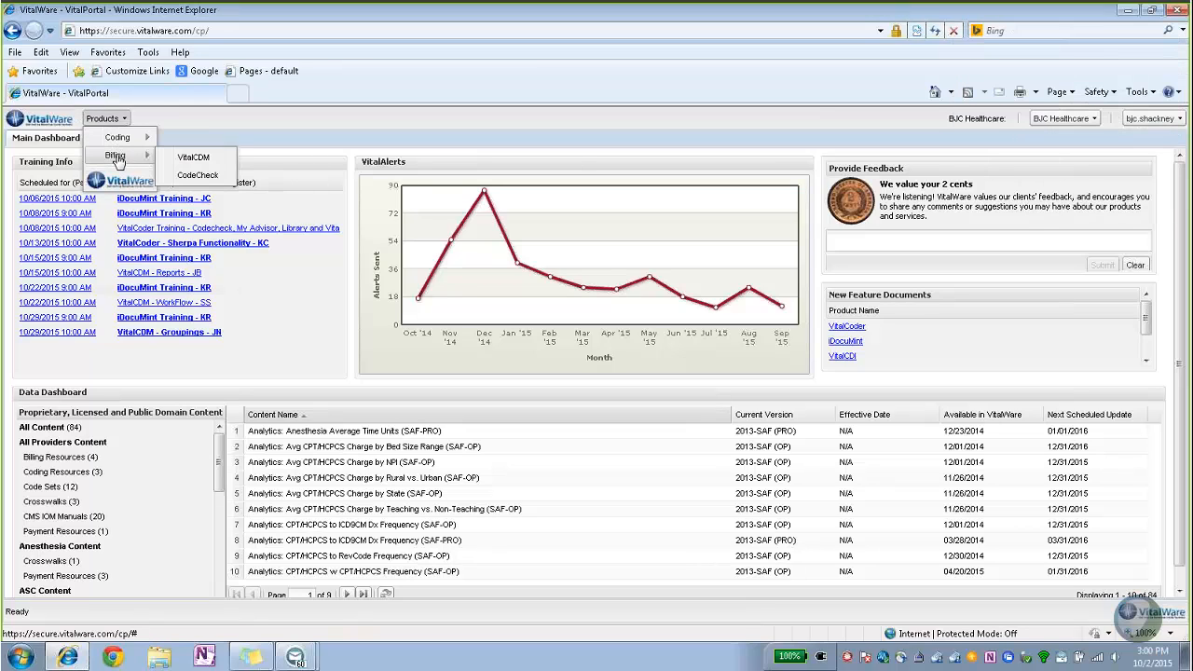
pyautogui.click(210, 164)
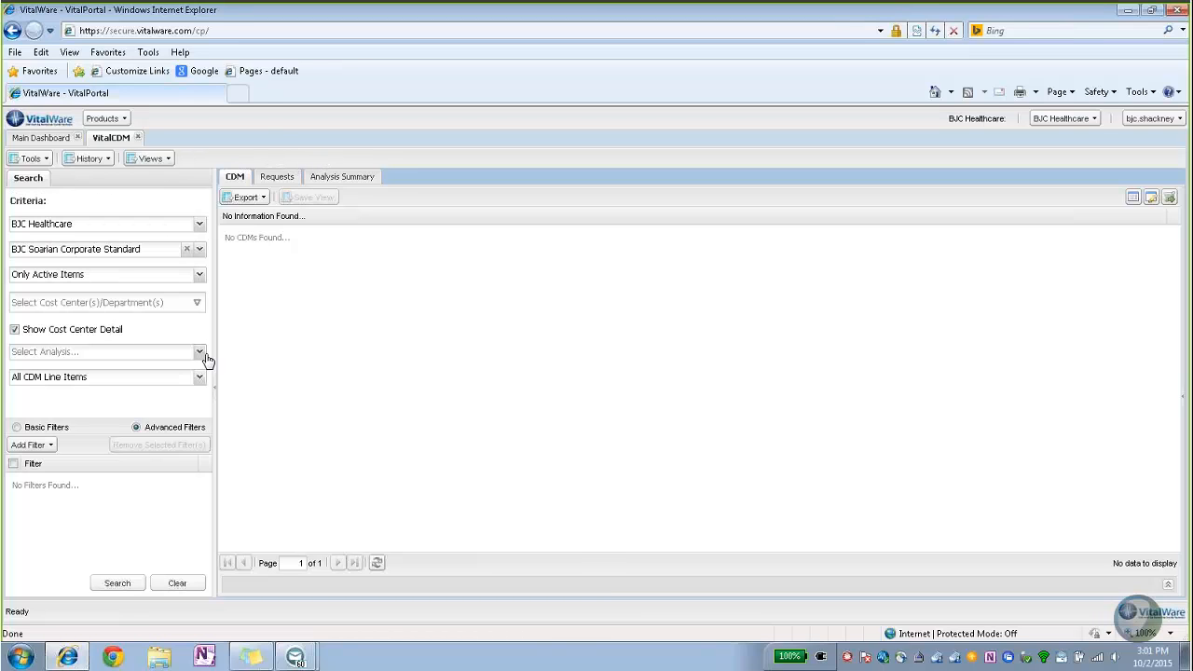
# Search Missouri Baptist's MBMC Soarian CDM for cost center 2501 - MBC CARD CATH LAB, listing 739 items.
pyautogui.click(199, 224)
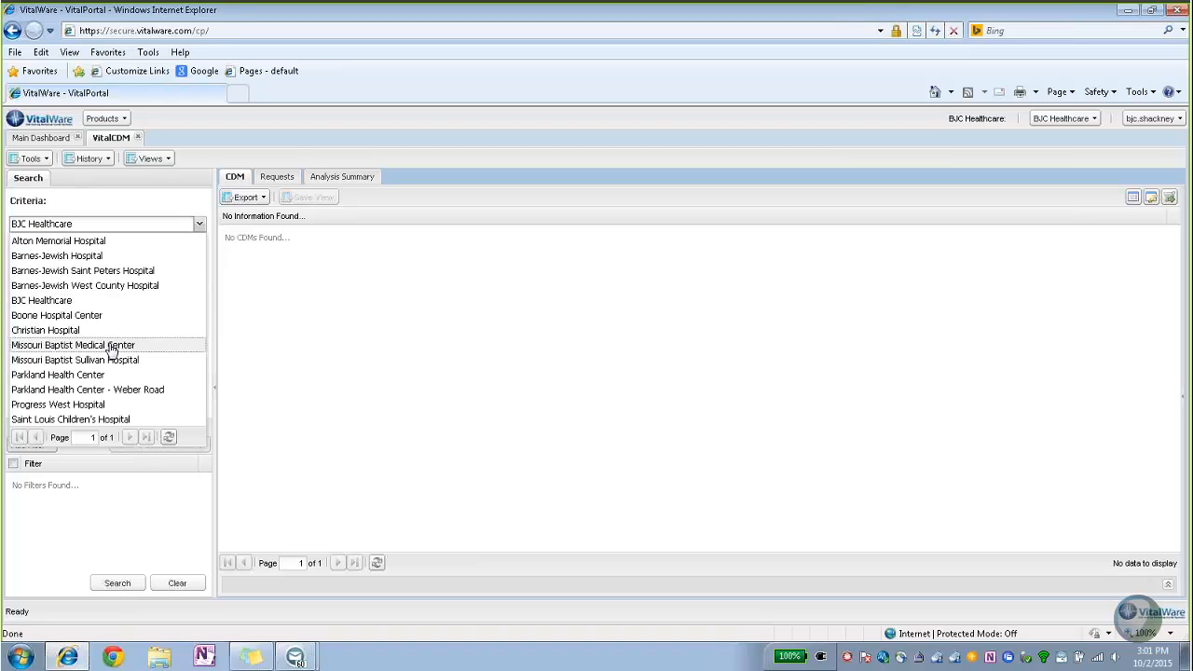
pyautogui.click(110, 350)
pyautogui.click(199, 249)
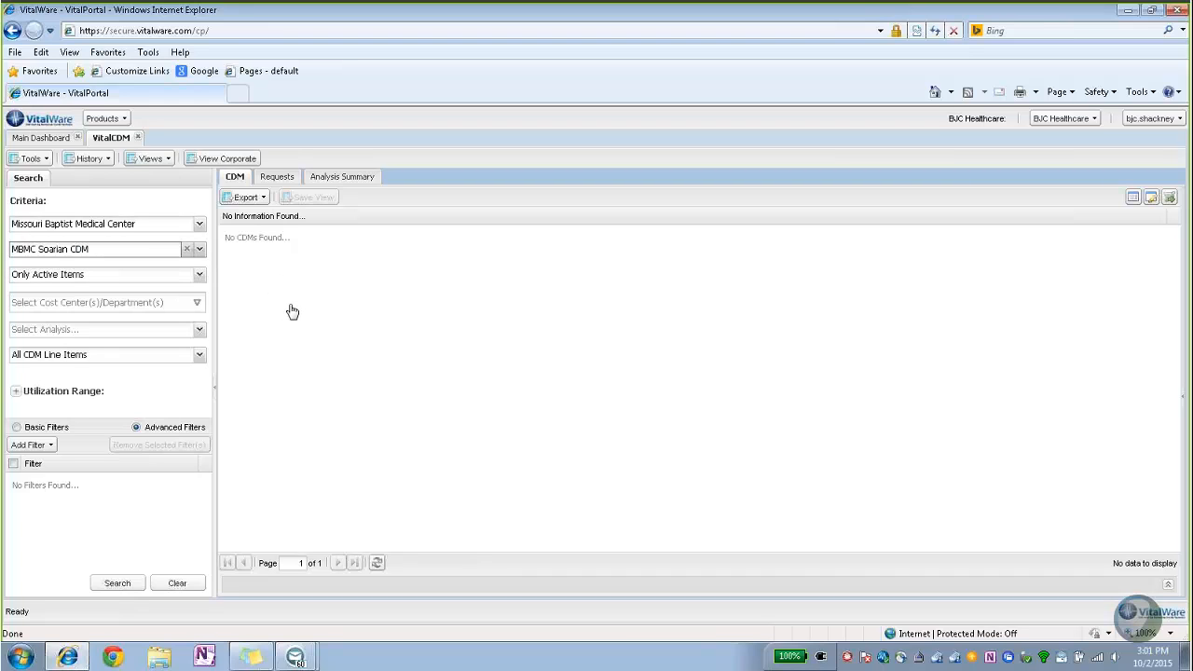
pyautogui.click(197, 306)
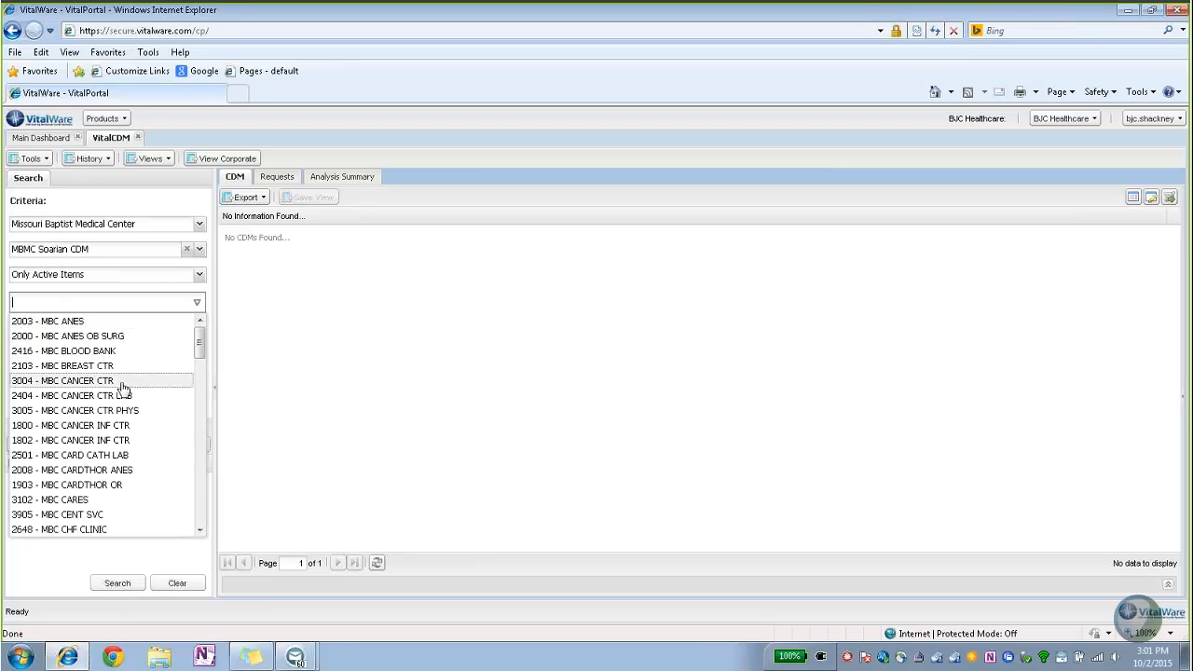
pyautogui.scroll(-2, 139, 392)
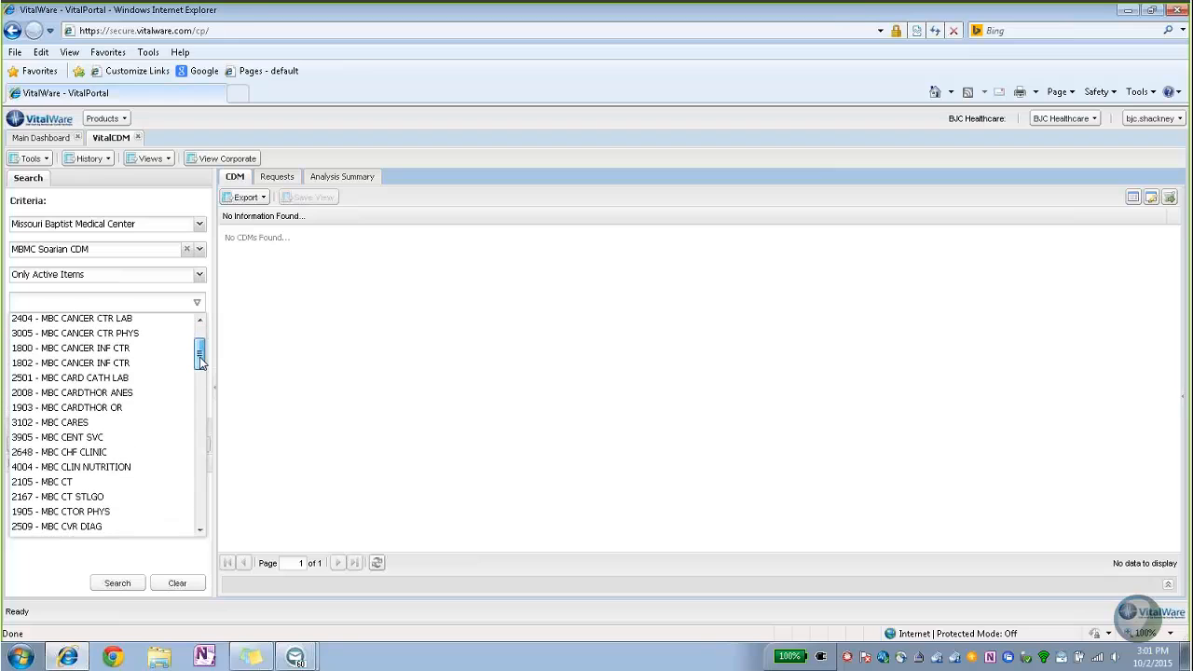
pyautogui.click(88, 379)
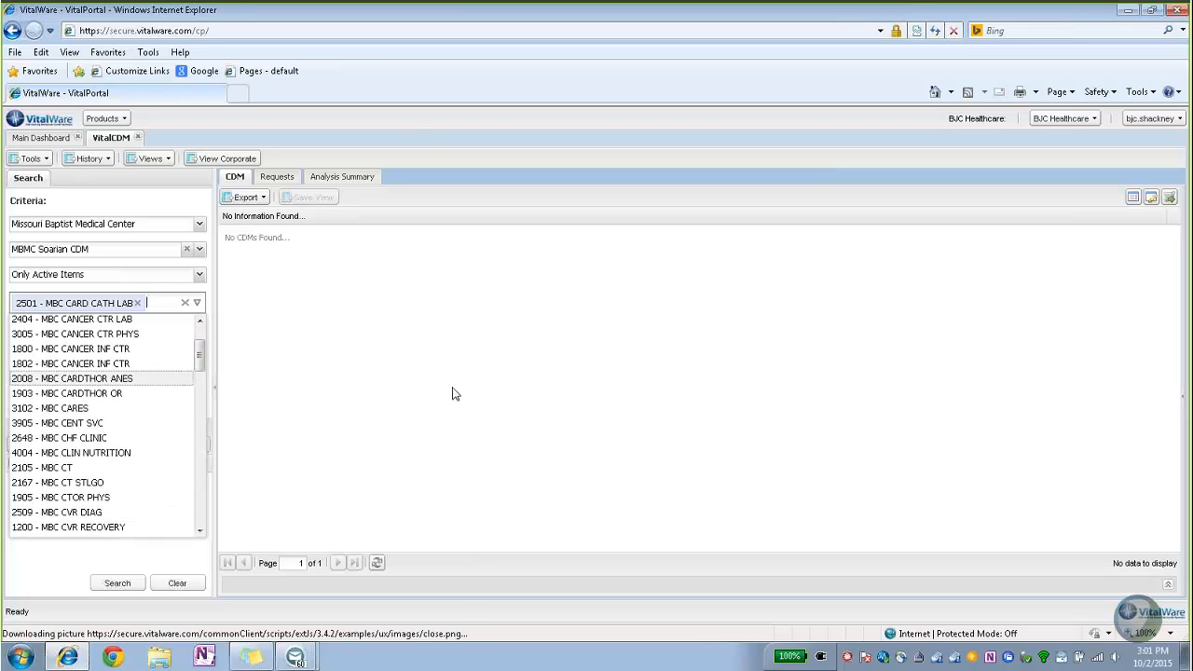
pyautogui.click(392, 412)
pyautogui.click(117, 582)
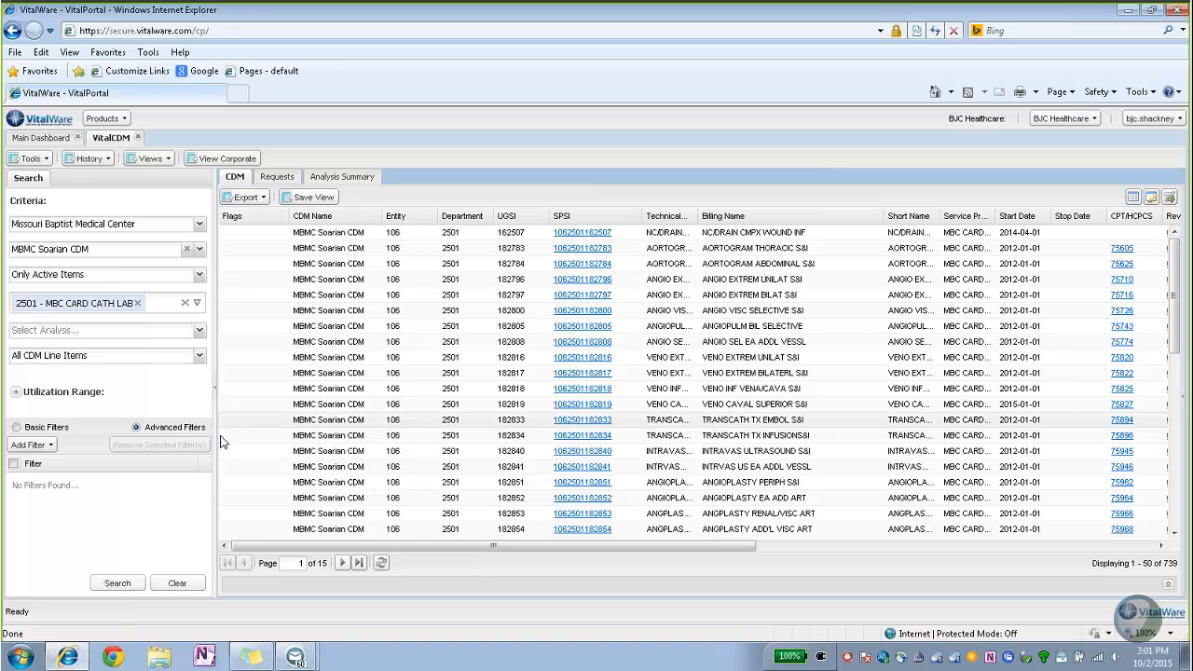
# Apply a basic filter SOFT CODED_FOR REFERENCE Starts With 49, which finds no CDMs.
pyautogui.click(17, 428)
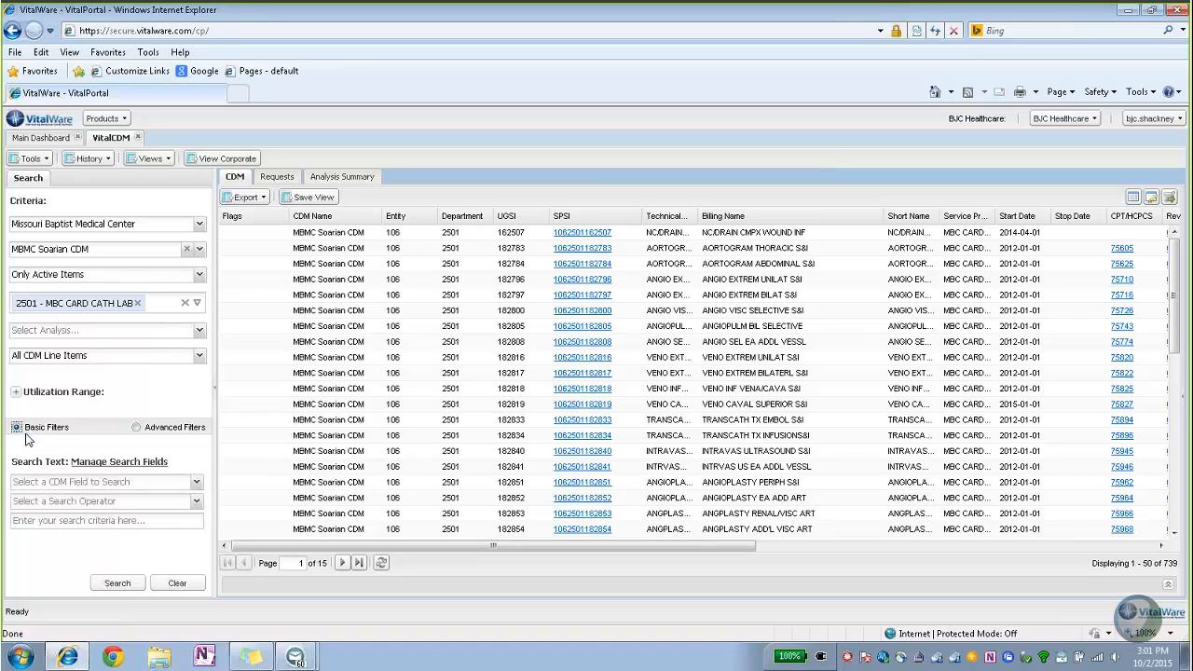
pyautogui.click(128, 485)
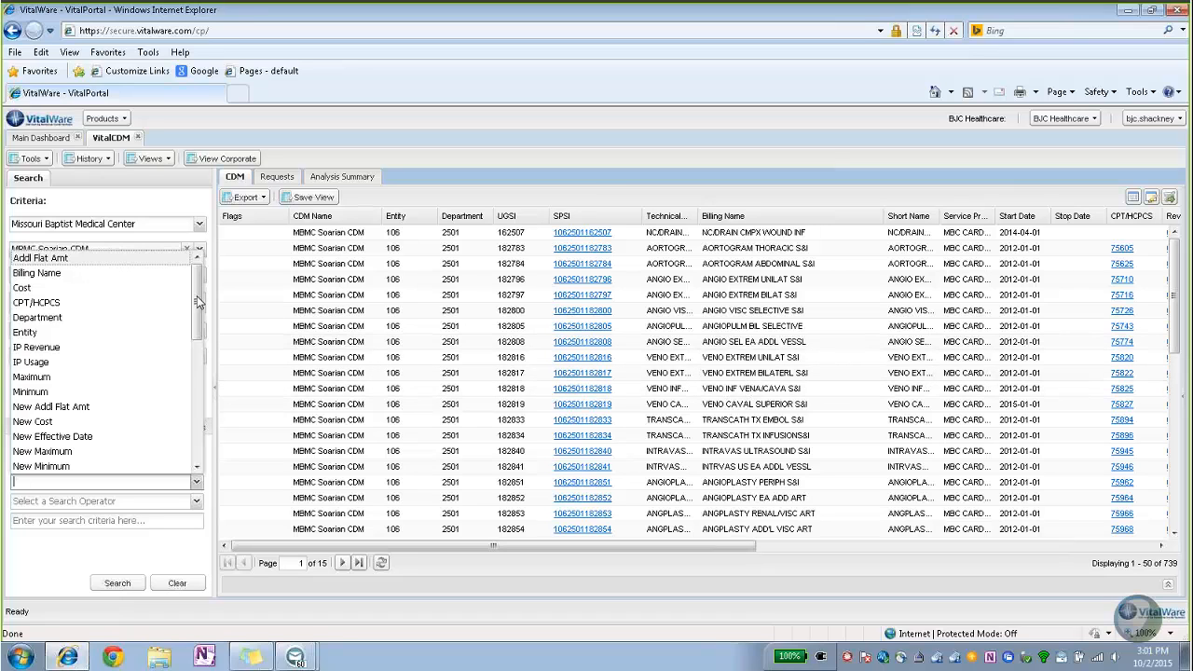
pyautogui.scroll(-5, 197, 301)
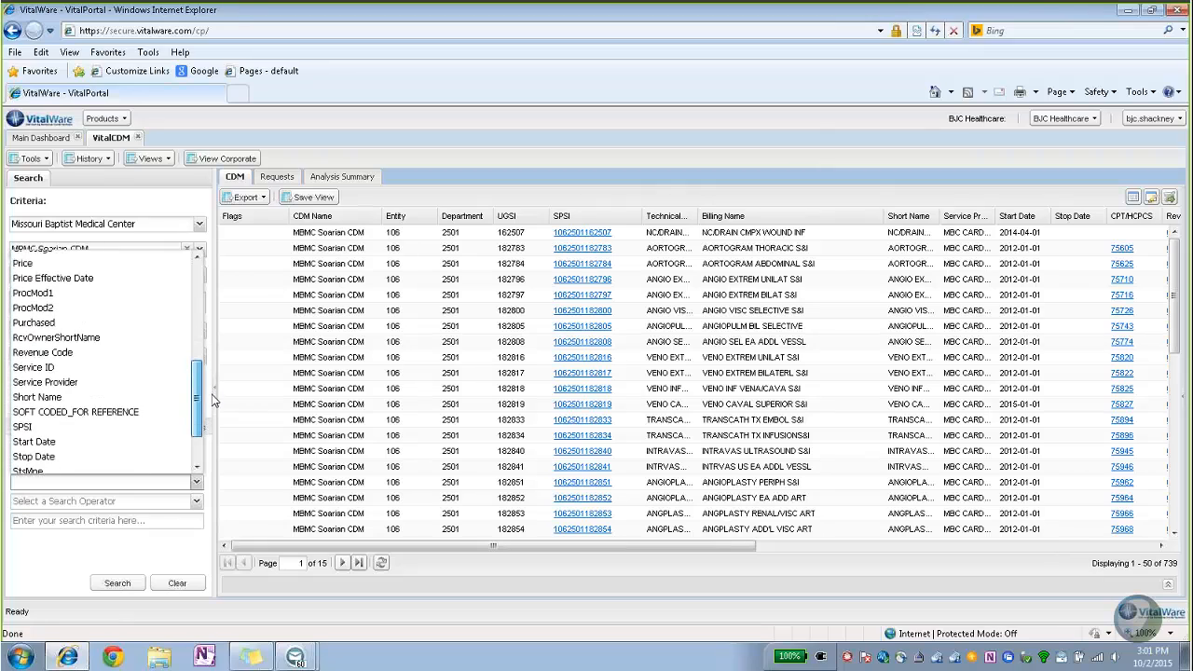
pyautogui.click(113, 411)
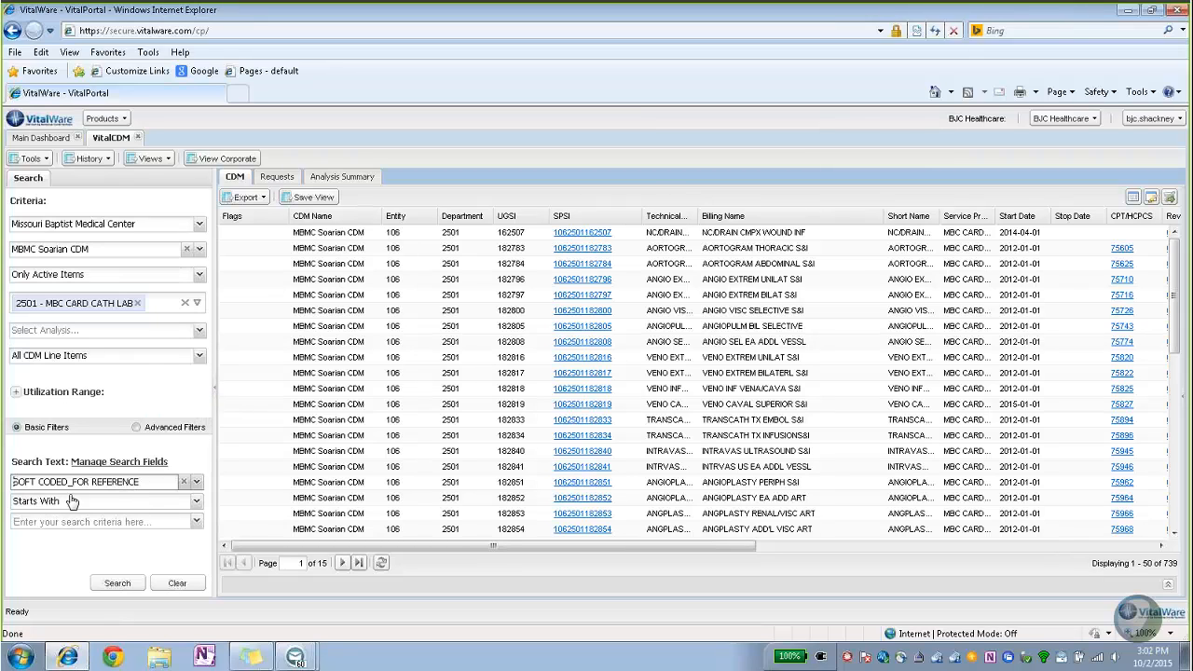
pyautogui.click(42, 521)
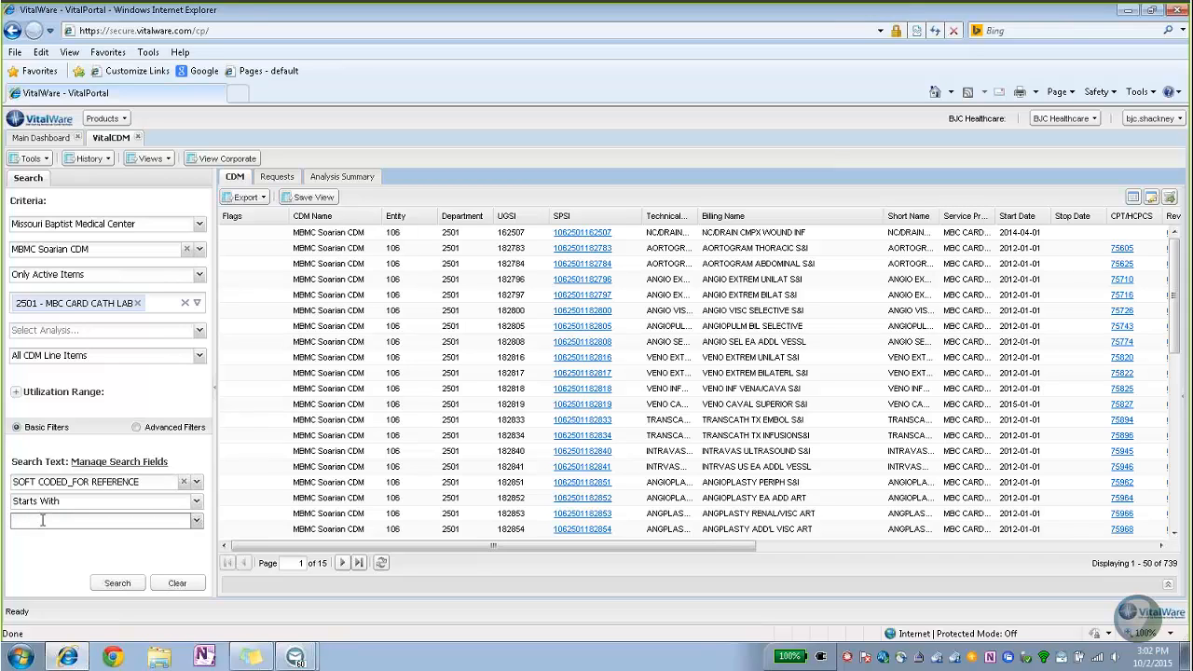
pyautogui.write('49')
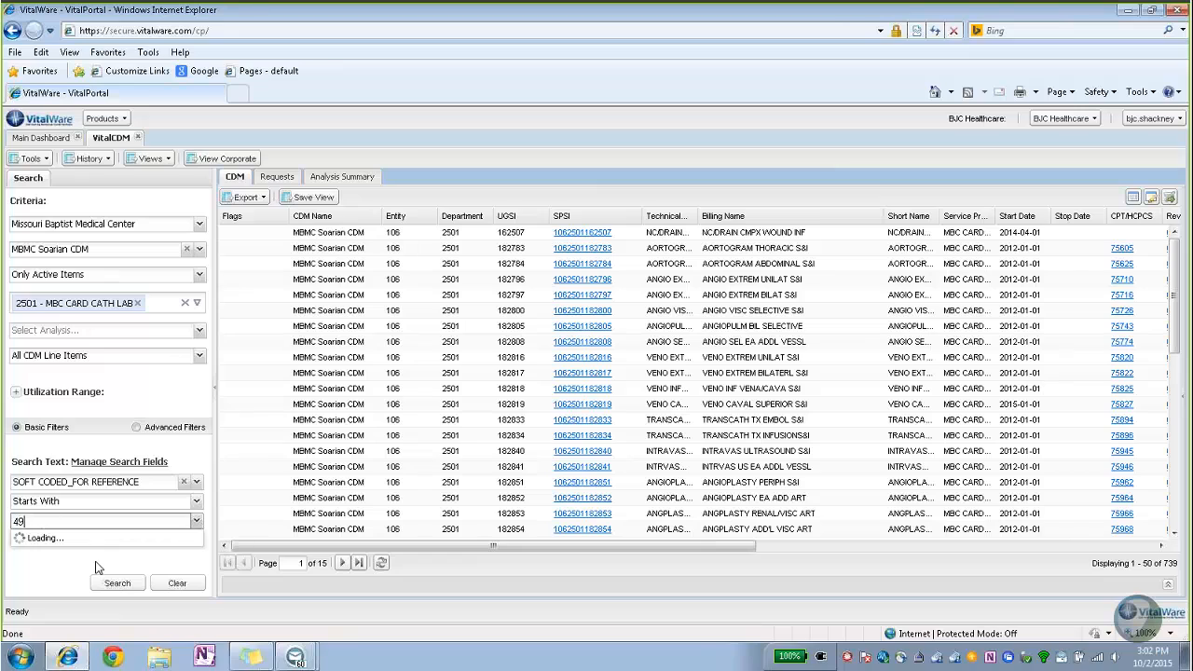
pyautogui.click(117, 584)
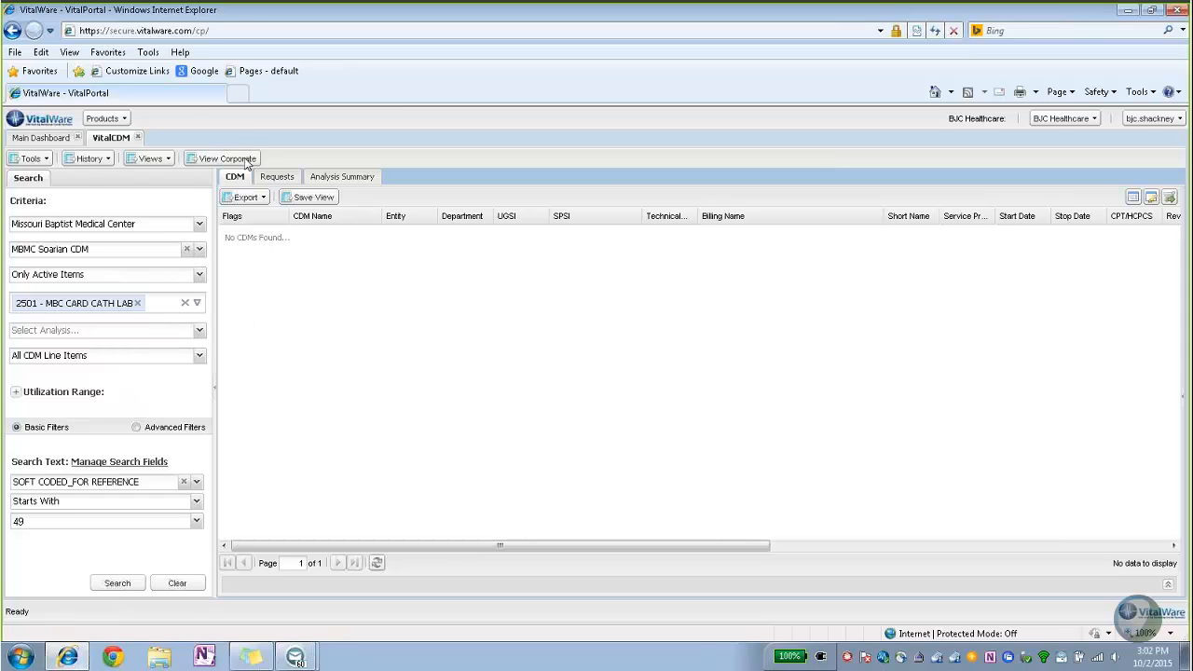
# Switch to the Corporate CDM view with the BJC Hospitals group and Cath Lab cost center.
pyautogui.click(214, 159)
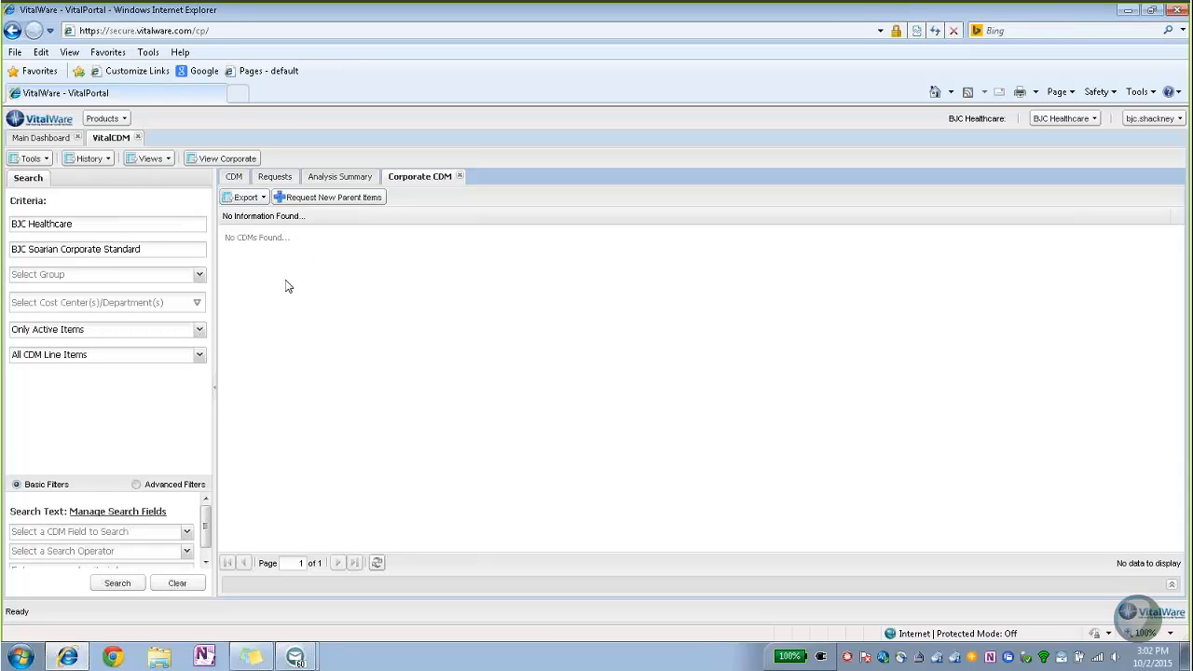
pyautogui.click(79, 280)
pyautogui.click(69, 297)
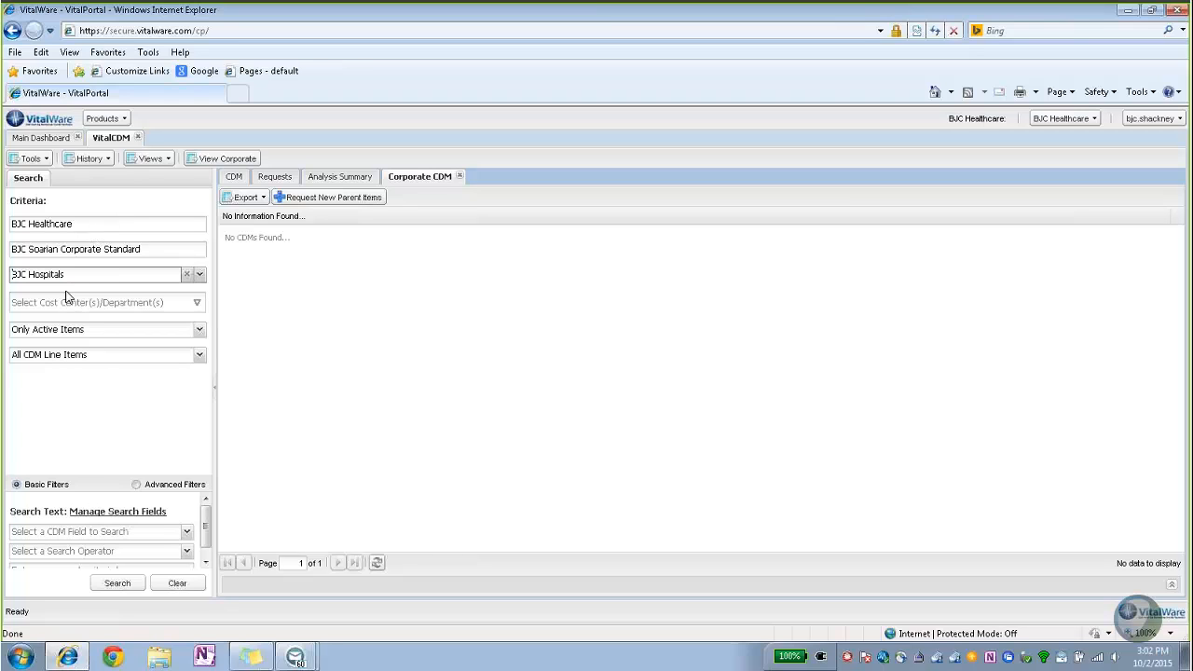
pyautogui.click(199, 304)
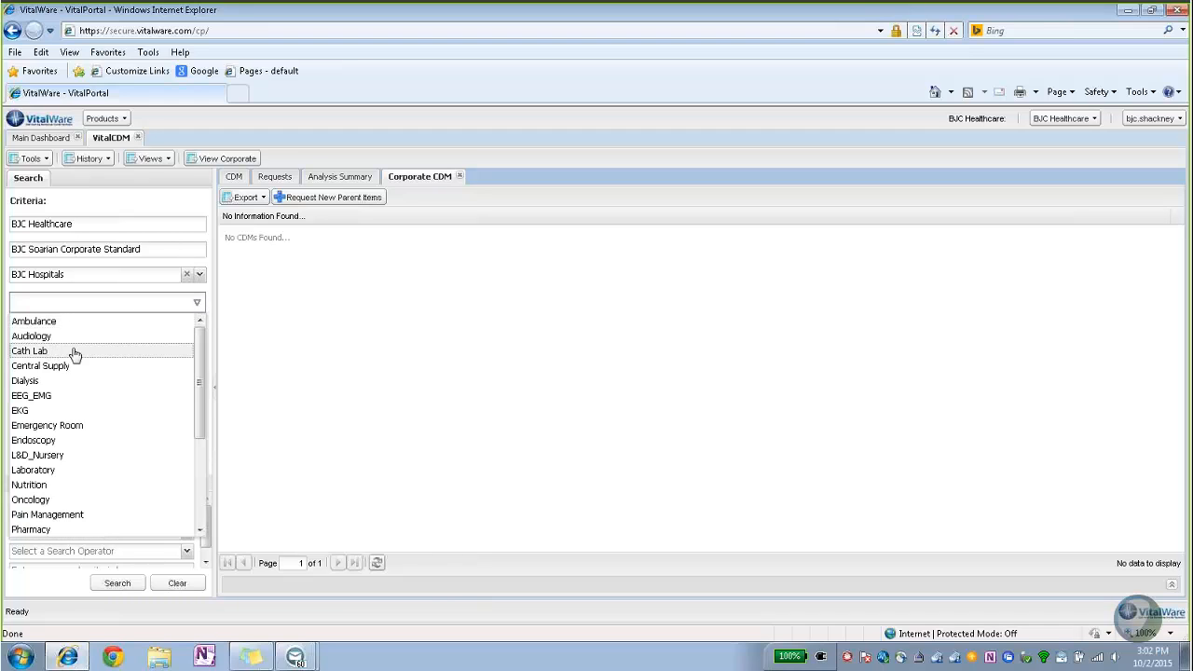
pyautogui.click(42, 352)
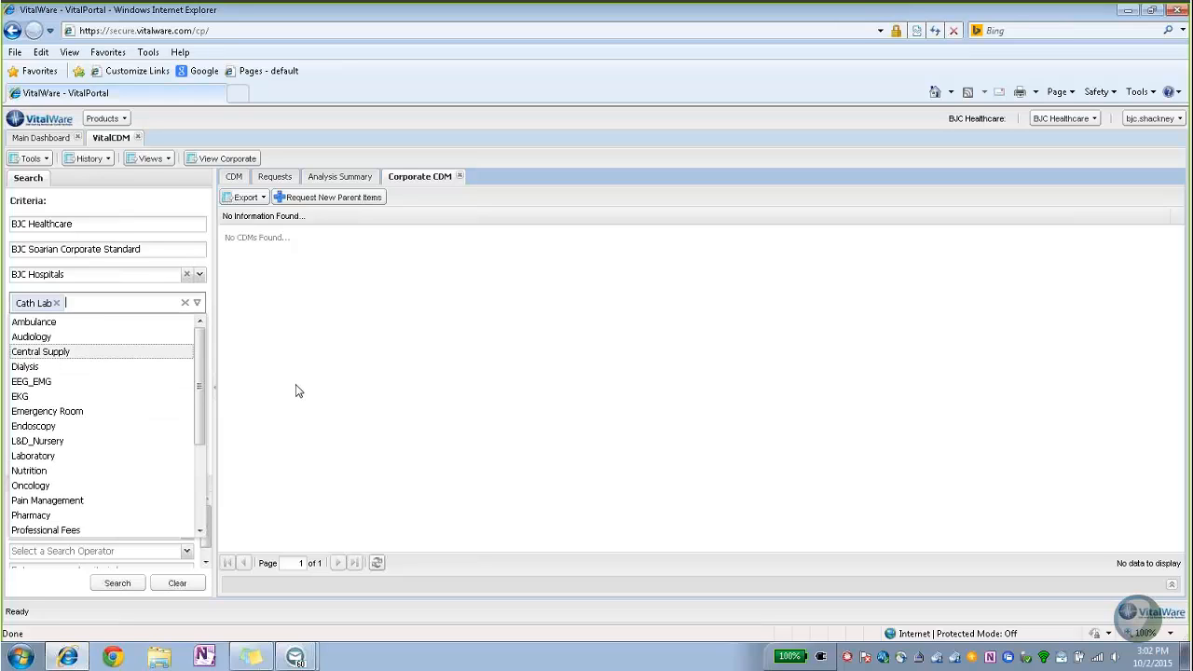
pyautogui.click(298, 391)
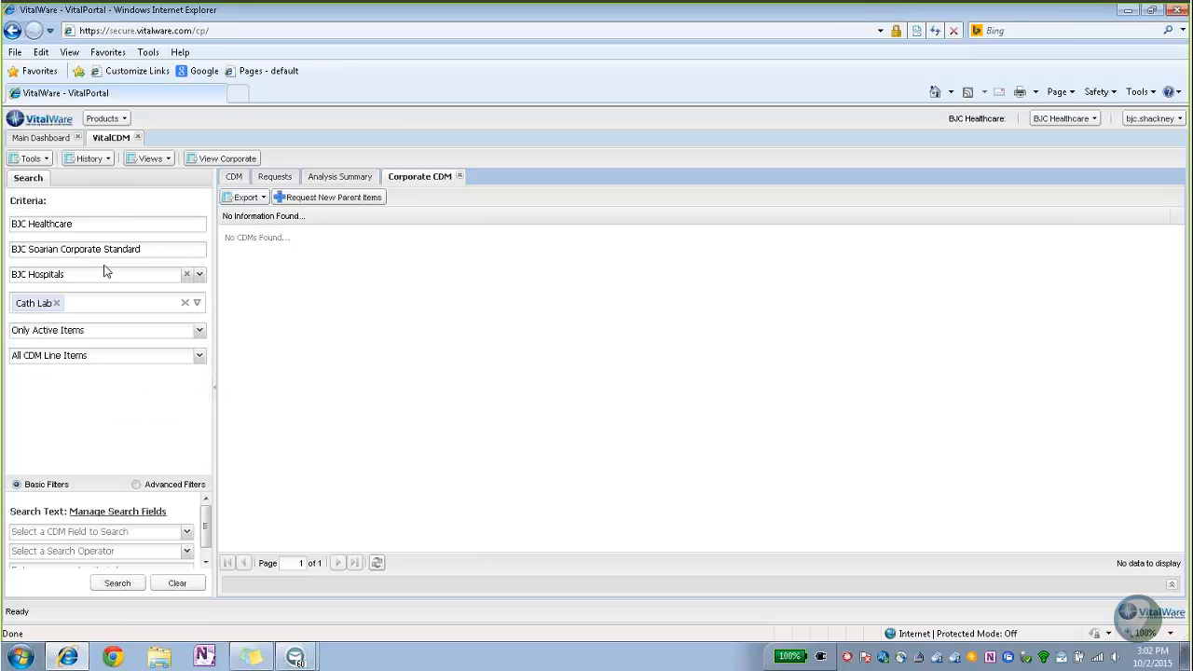
# Search Soft Coded for Reference starting with 49, returning 29 Cath Lab items.
pyautogui.click(24, 300)
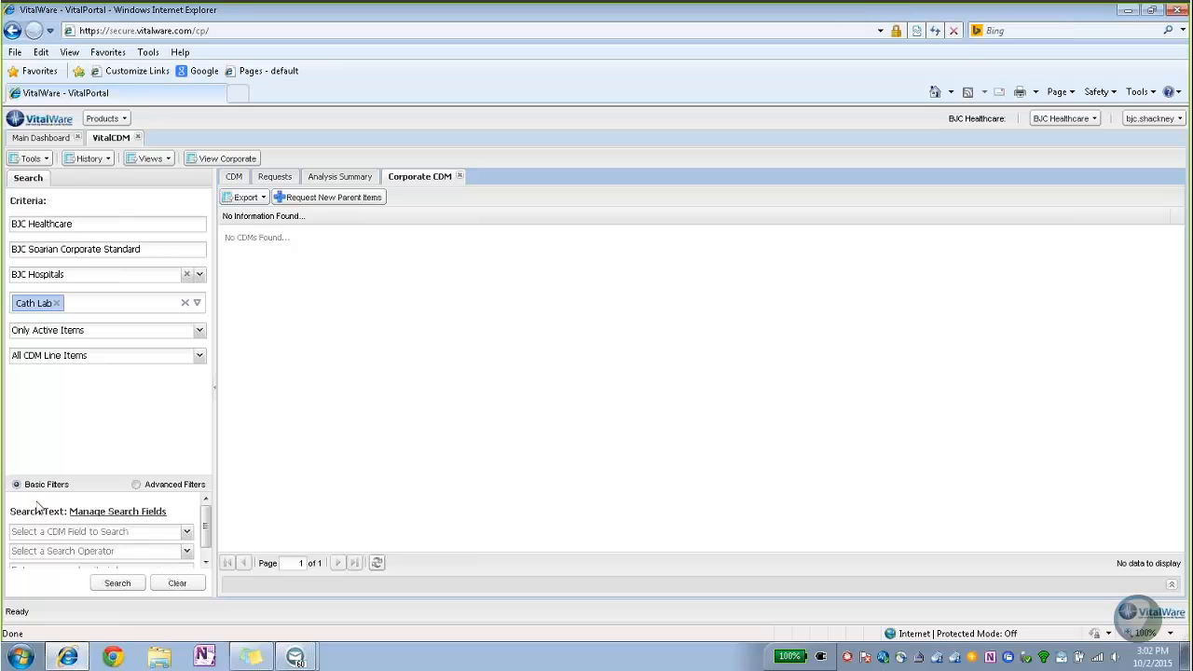
pyautogui.click(65, 533)
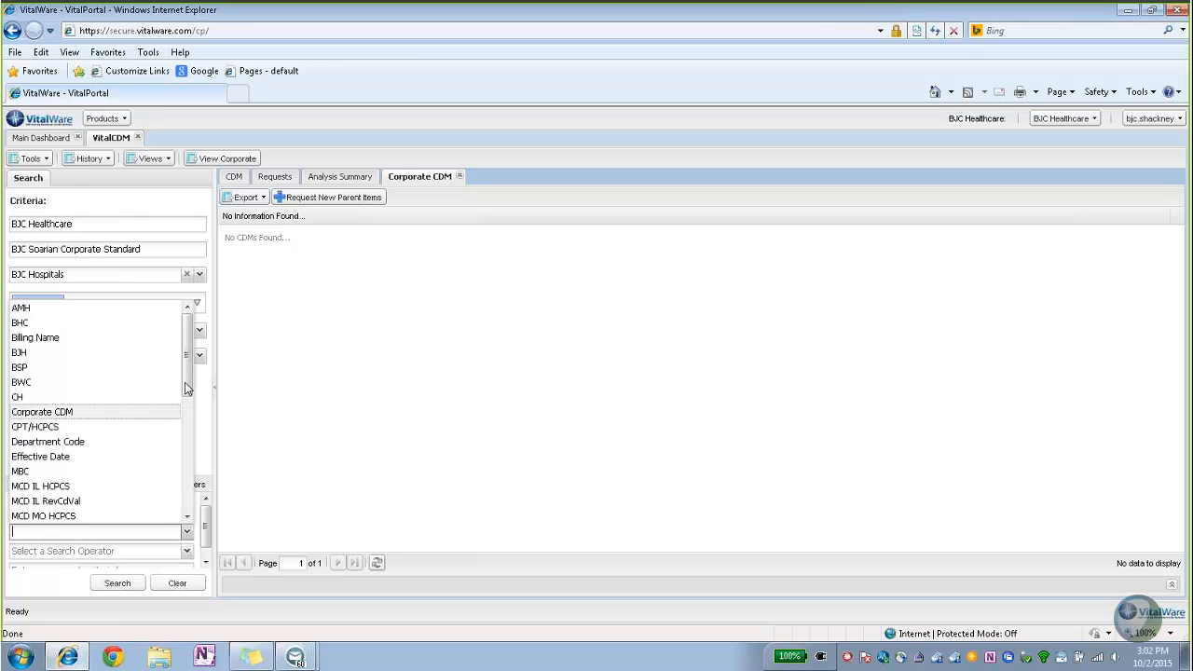
pyautogui.scroll(-6, 186, 387)
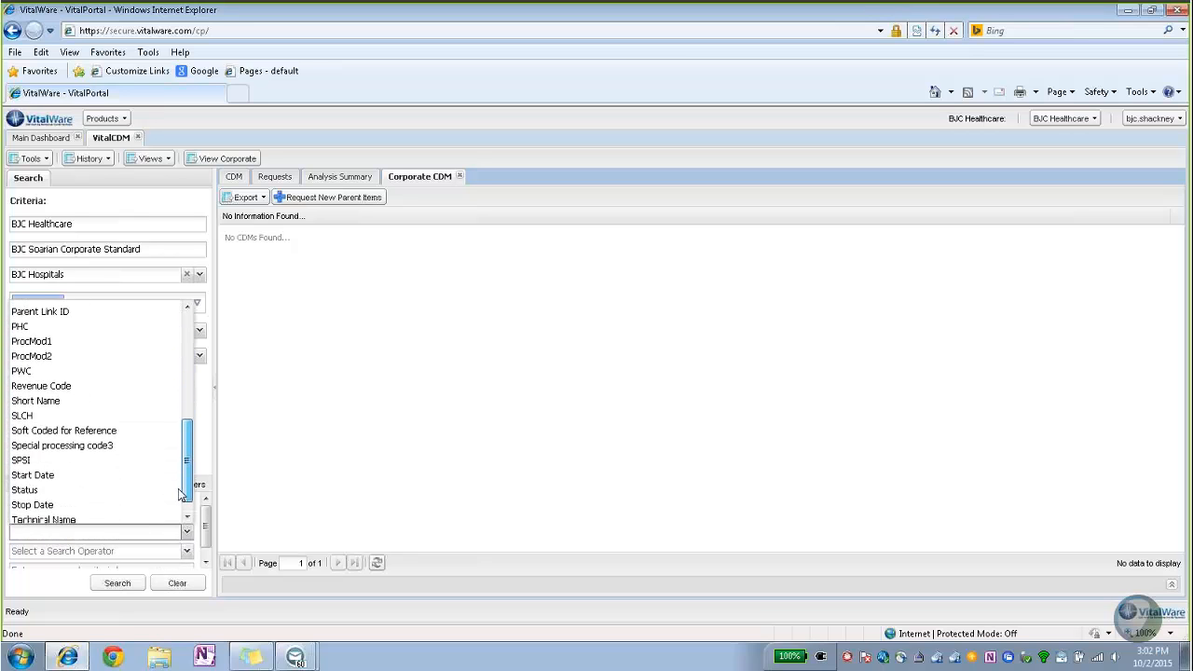
pyautogui.click(99, 434)
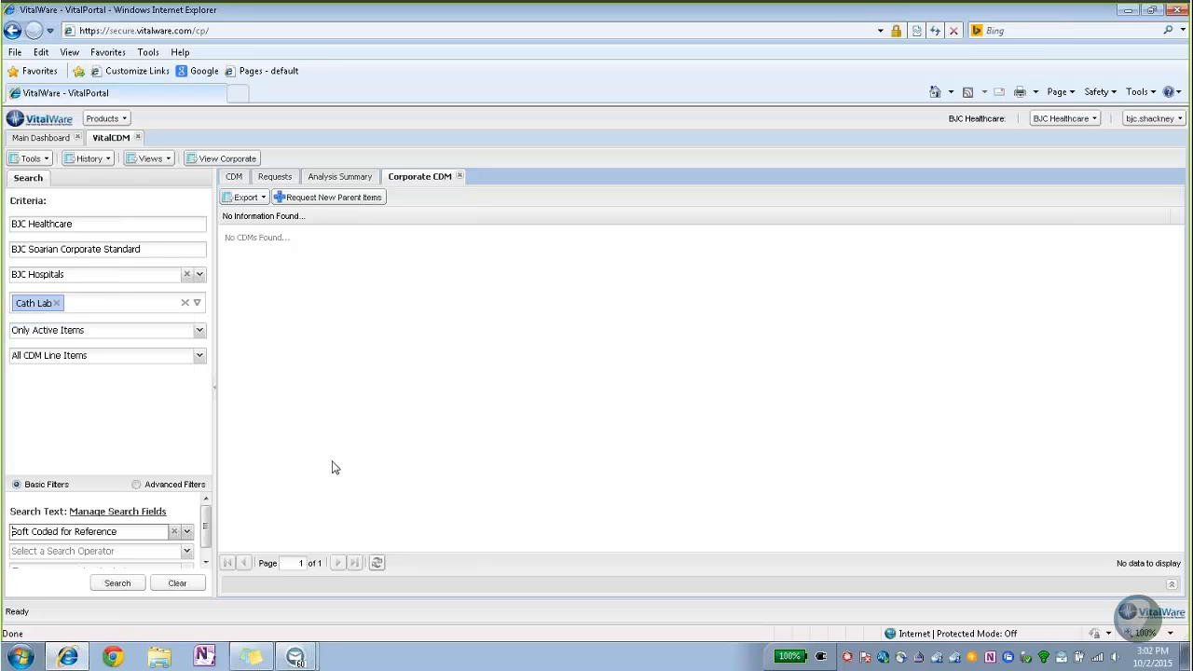
pyautogui.scroll(-1, 209, 528)
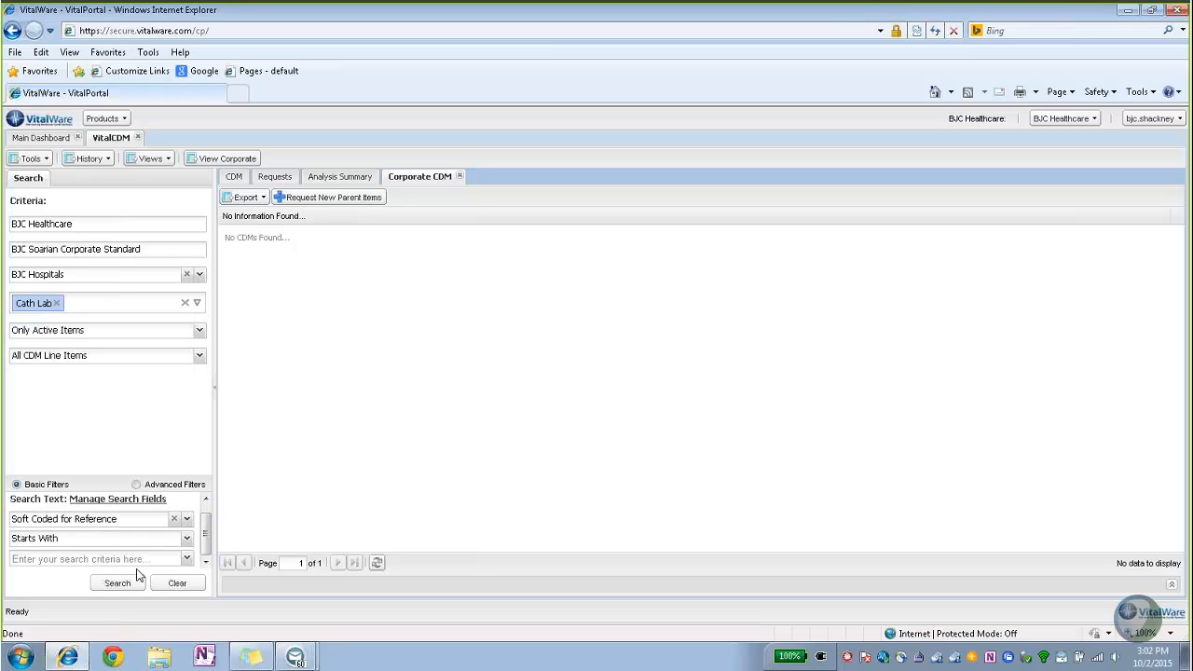
pyautogui.click(49, 557)
pyautogui.click(117, 586)
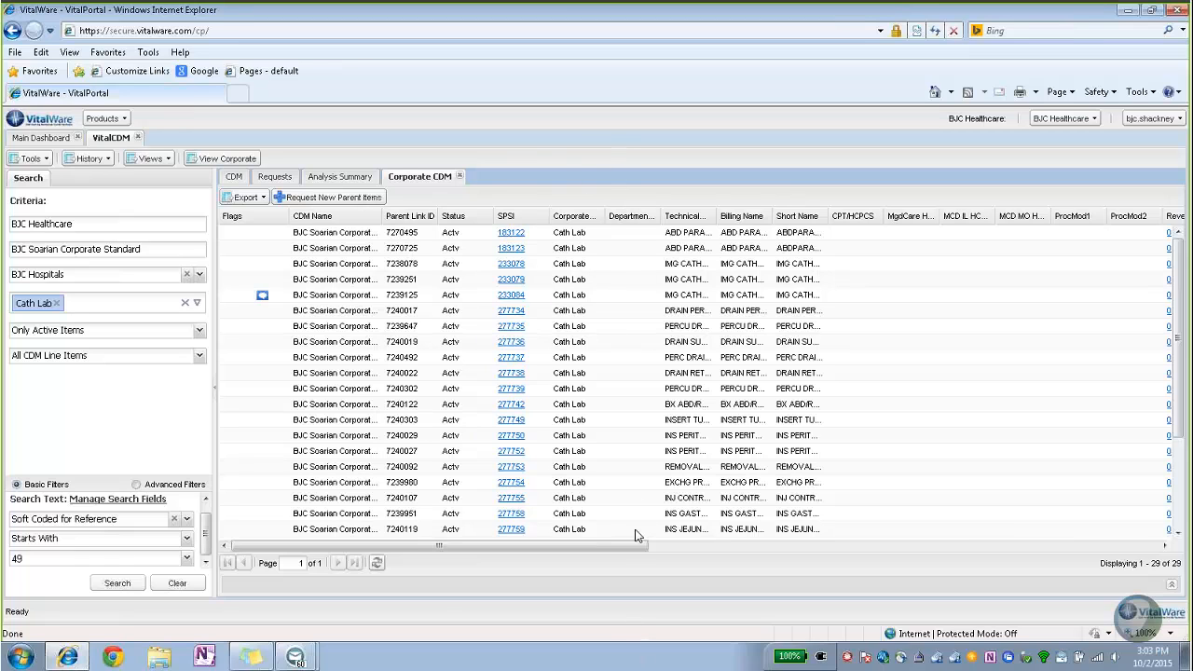
# Widen the Department Code, Short Name, Billing Name and Technical Name columns to reveal names like PERITONEAL LAVAGE 49084.
pyautogui.moveTo(620, 554); pyautogui.dragTo(681, 562)
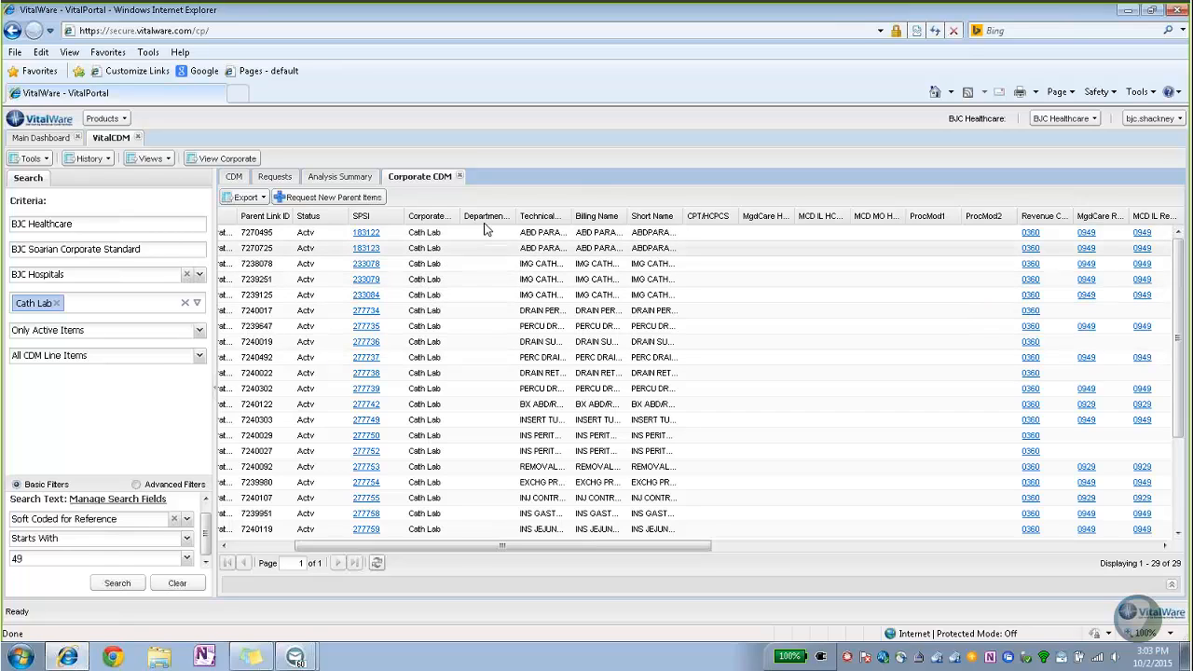
pyautogui.moveTo(515, 216); pyautogui.dragTo(548, 216)
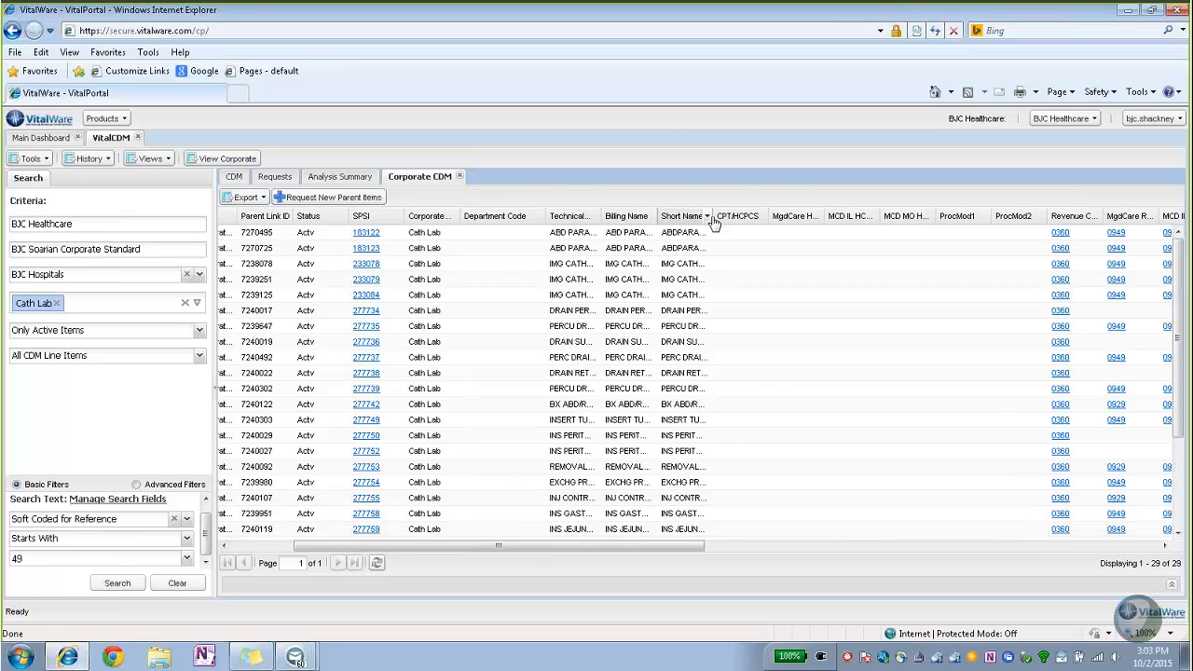
pyautogui.moveTo(715, 216); pyautogui.dragTo(788, 216)
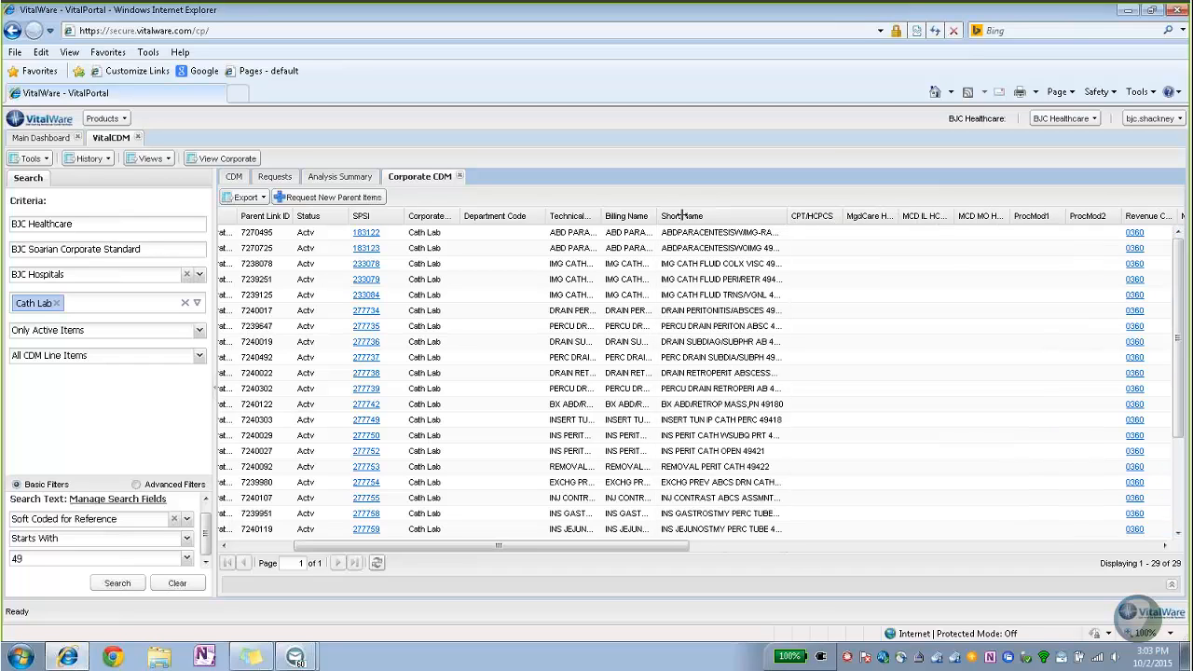
pyautogui.moveTo(655, 215); pyautogui.dragTo(719, 216)
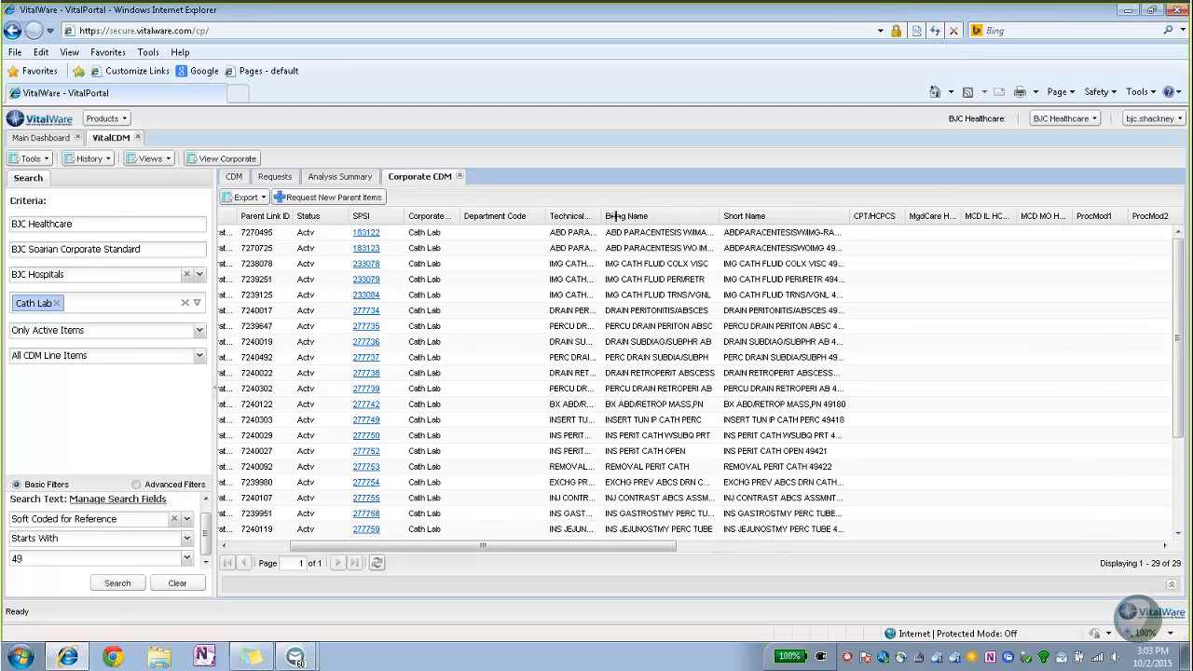
pyautogui.moveTo(601, 215); pyautogui.dragTo(643, 216)
pyautogui.scroll(-1, 554, 431)
pyautogui.scroll(-2, 553, 432)
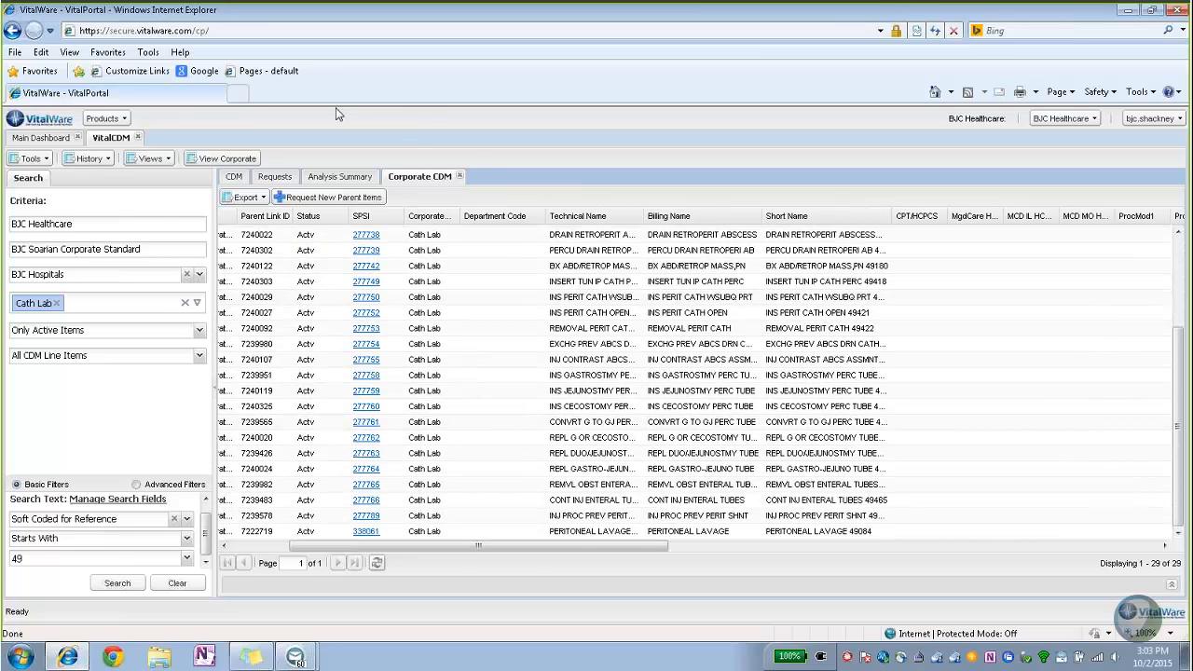
# Create a new parent-item request routed to Cath Lab - Corporate Add/Change/Delete, titled 'Adding Cath Lab to Corporate'.
pyautogui.click(331, 197)
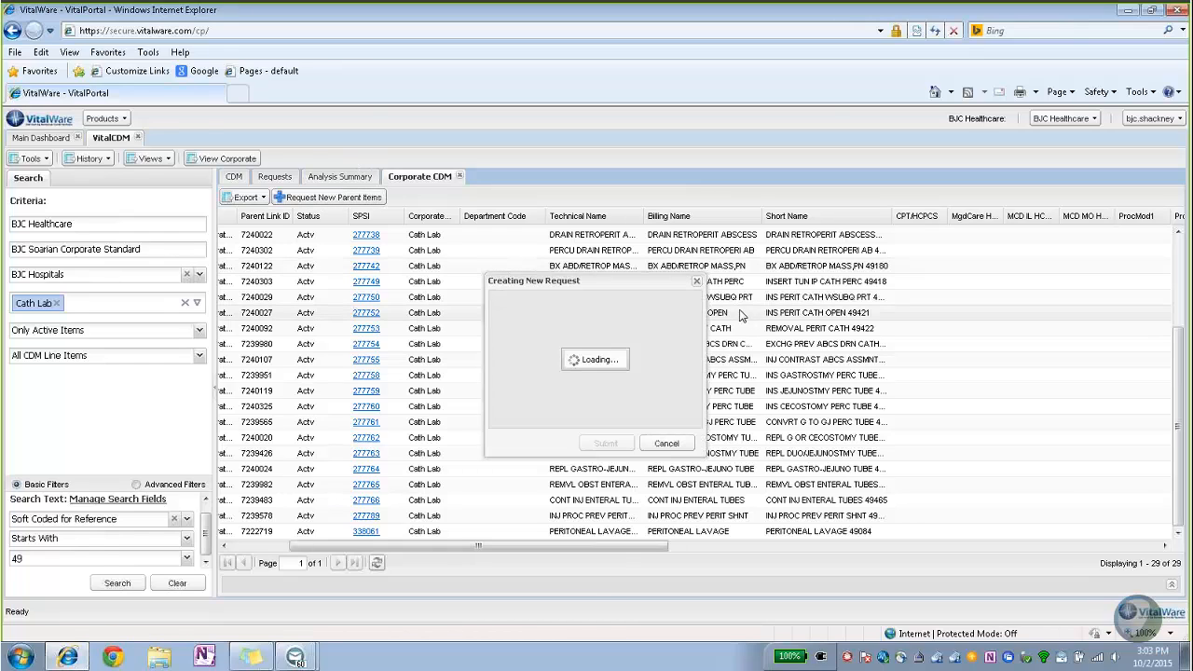
pyautogui.click(690, 317)
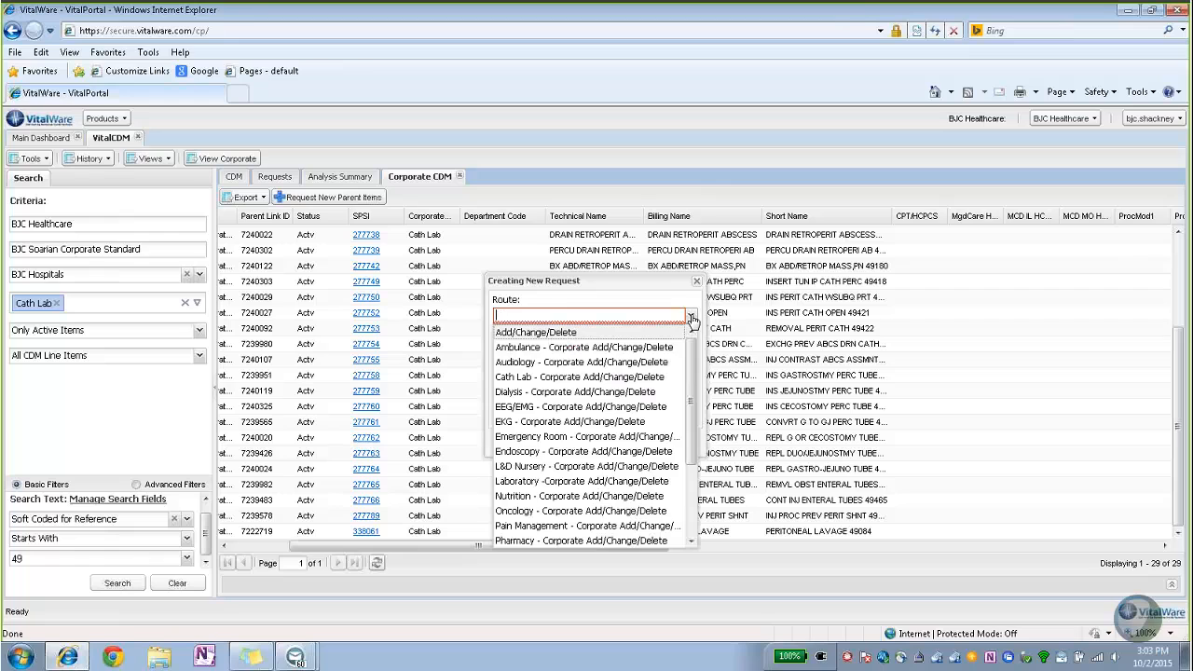
pyautogui.moveTo(694, 359)
pyautogui.mouseDown()
pyautogui.moveTo(692, 403)
pyautogui.moveTo(694, 355)
pyautogui.mouseUp()
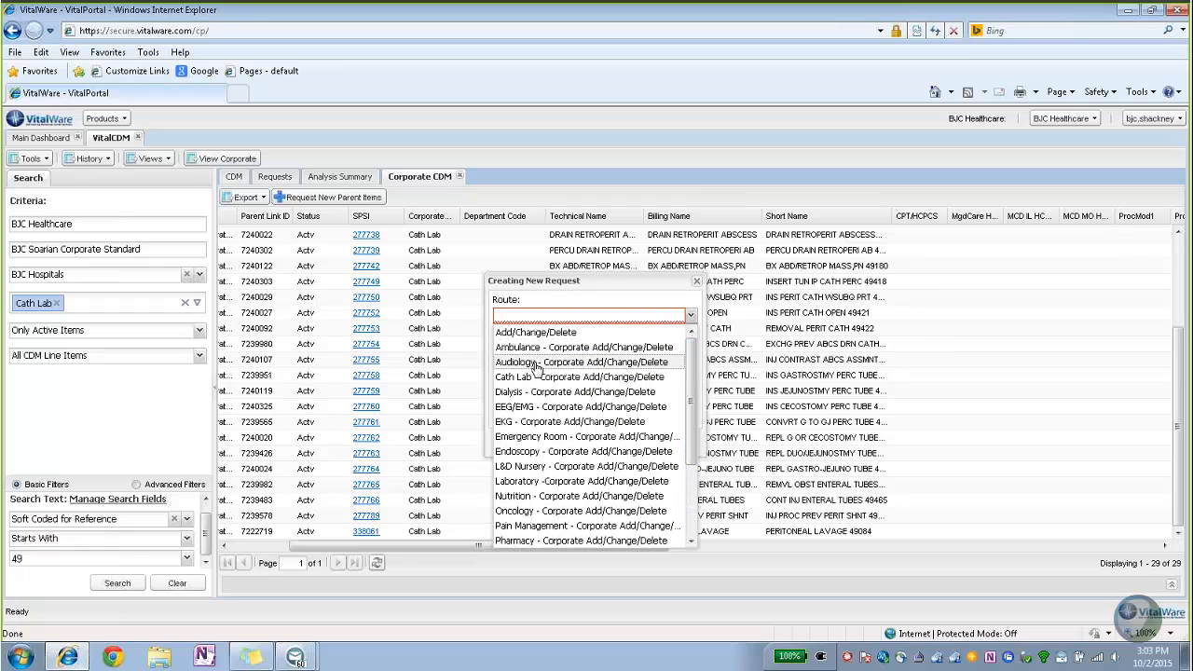
pyautogui.click(626, 377)
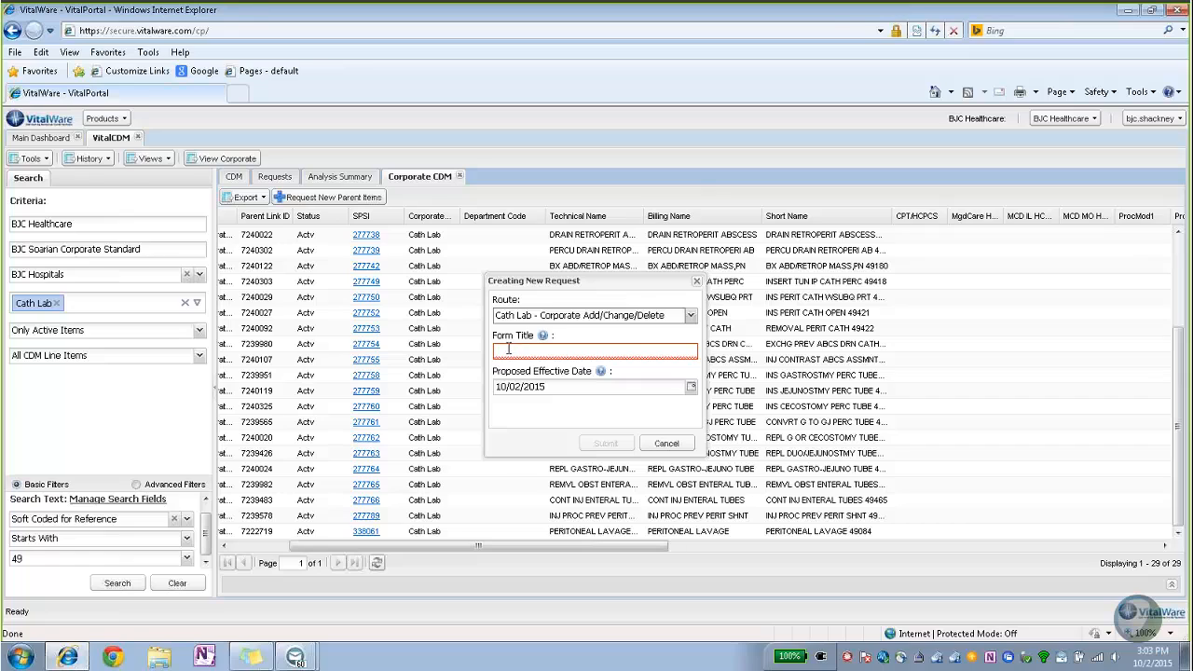
pyautogui.click(508, 349)
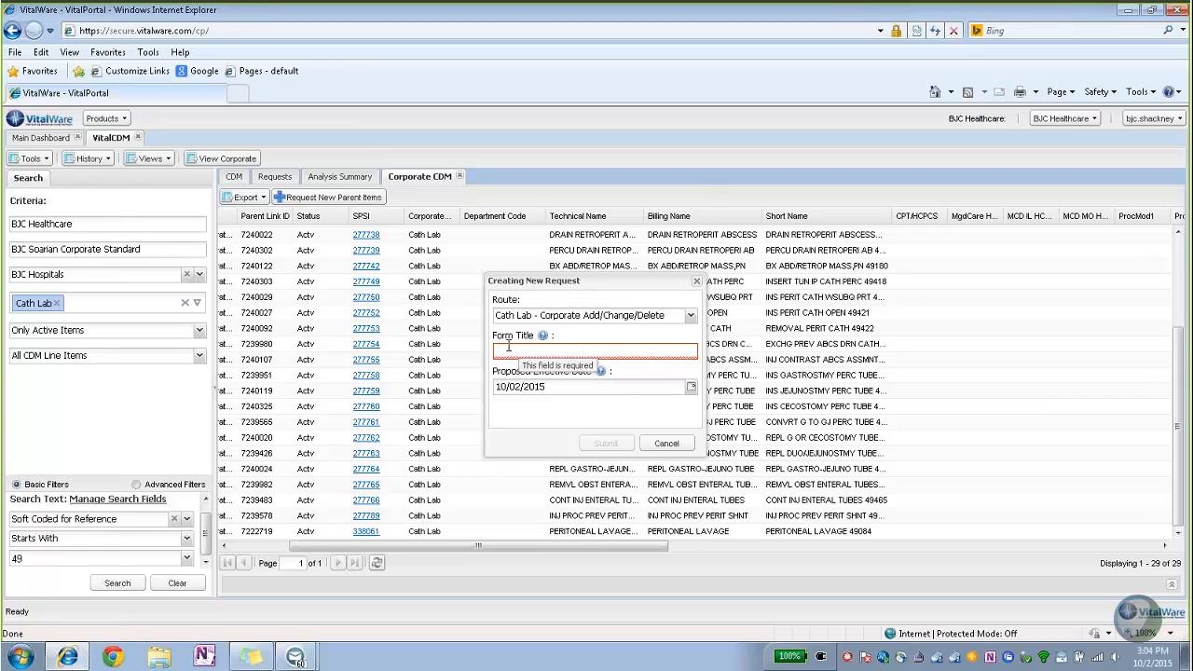
pyautogui.write('Adding Cath')
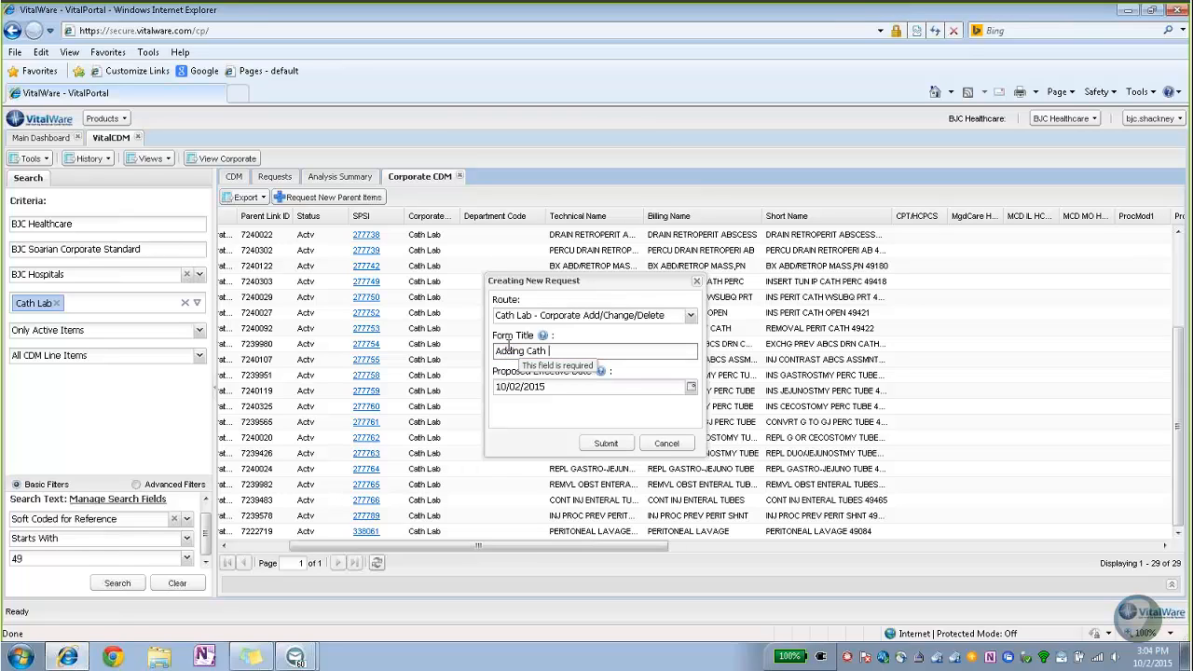
pyautogui.write(' Lab to Corporate')
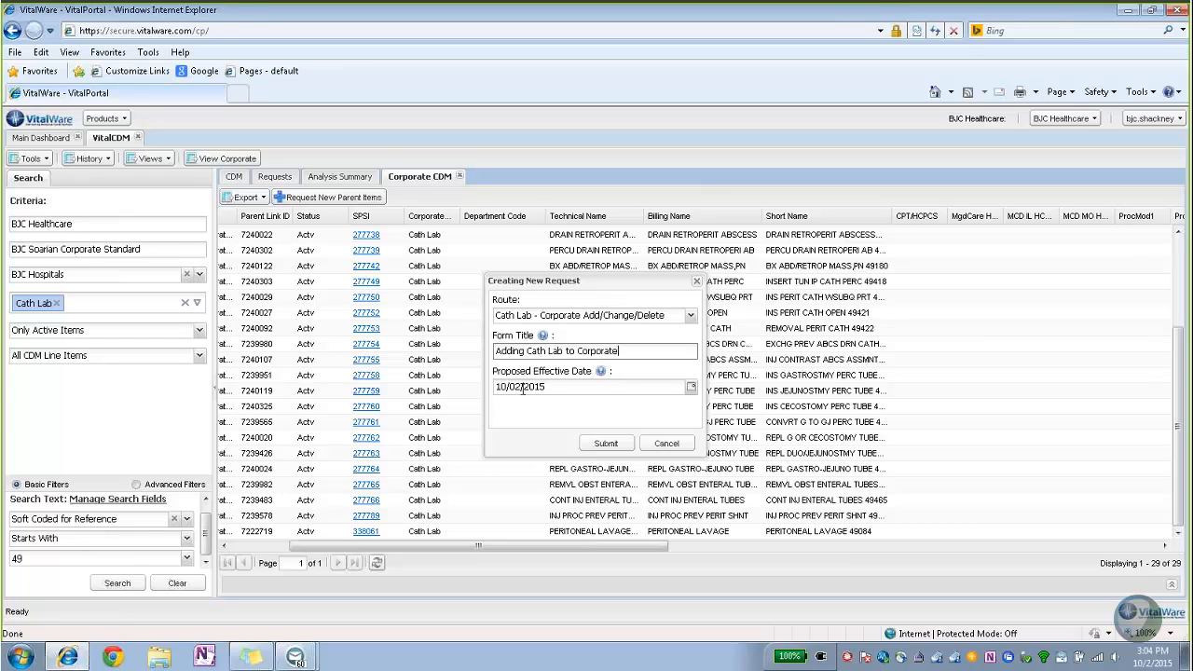
# Submit request 25345 and open a New Request Line Item(s) form.
pyautogui.click(606, 444)
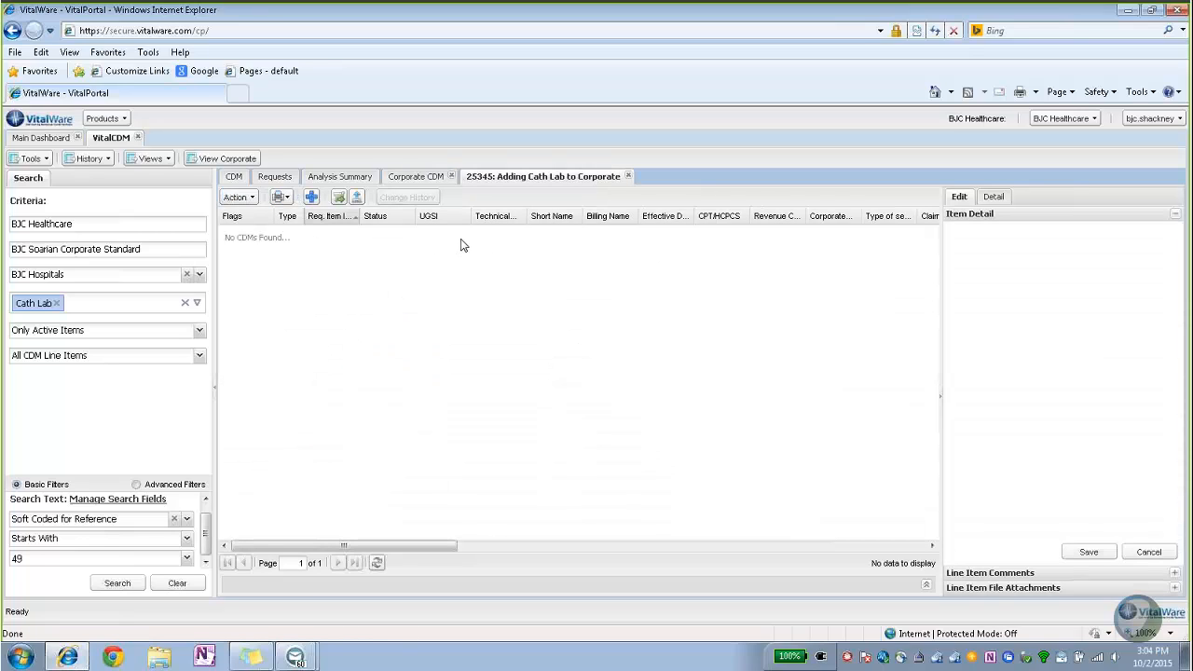
pyautogui.click(311, 197)
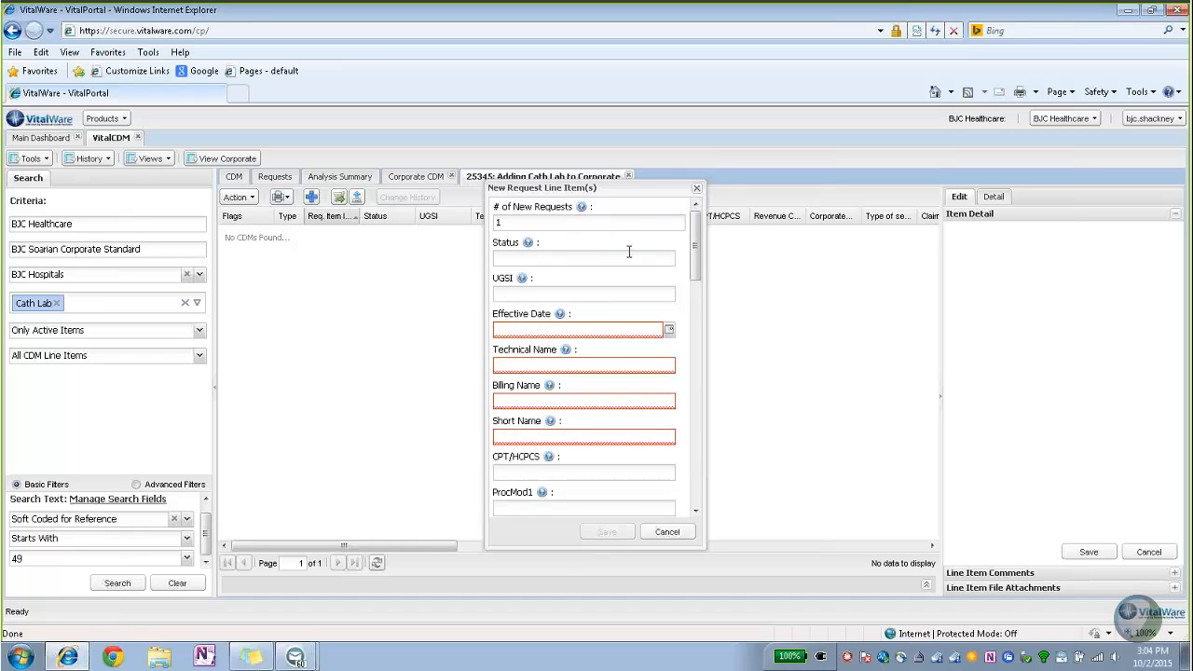
# Enter 2015 in the line item's effective date.
pyautogui.click(538, 328)
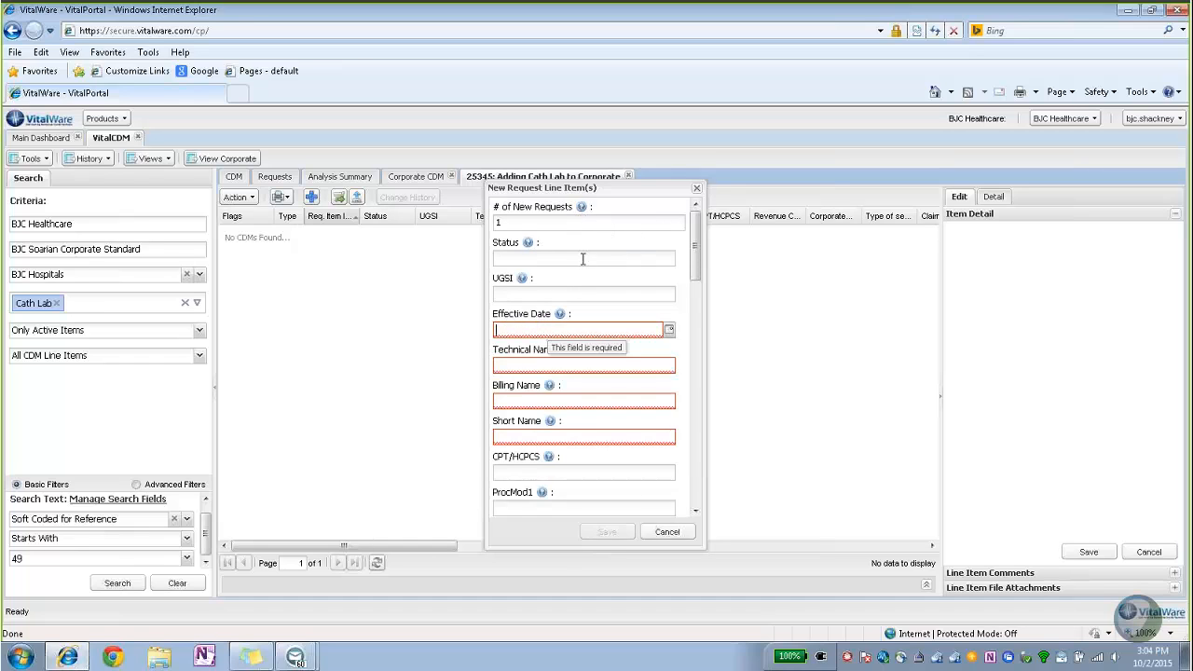
pyautogui.moveTo(703, 267)
pyautogui.mouseDown()
pyautogui.moveTo(703, 477)
pyautogui.moveTo(703, 256)
pyautogui.mouseUp()
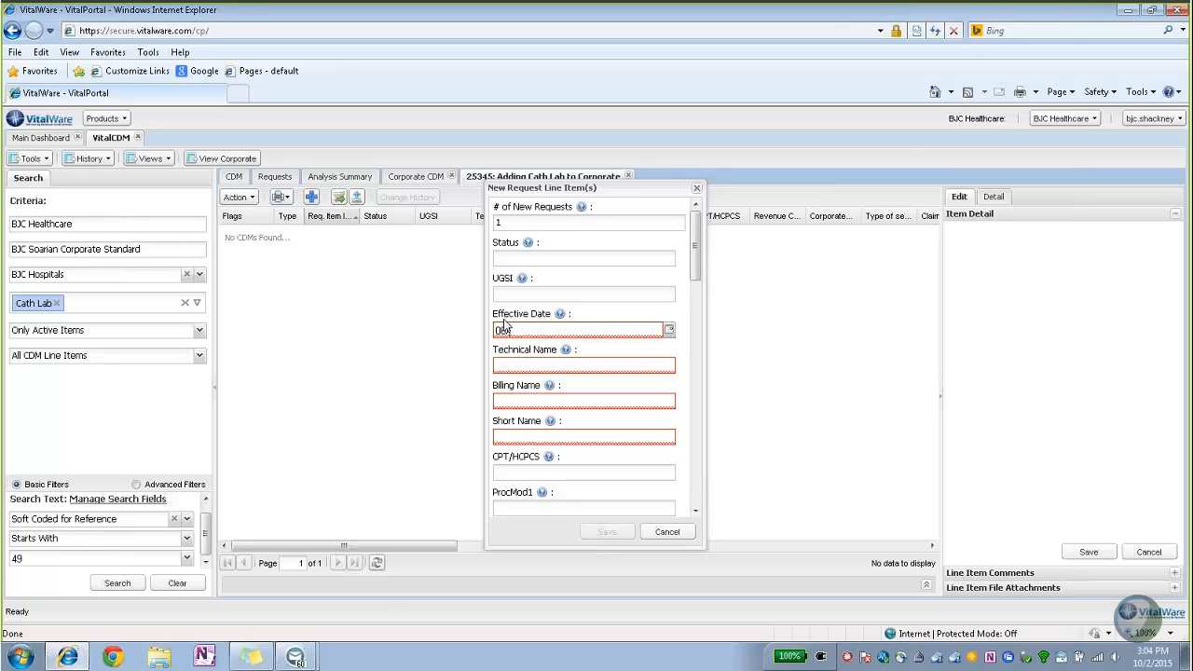
pyautogui.write('2015')
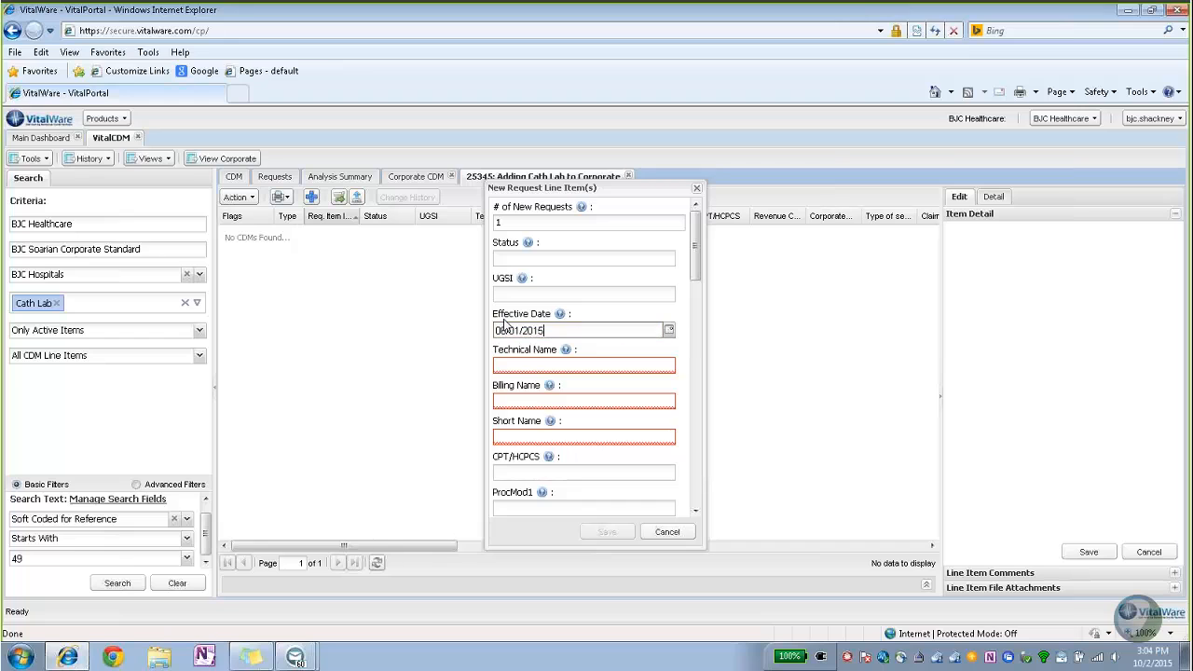
pyautogui.press('Tab')
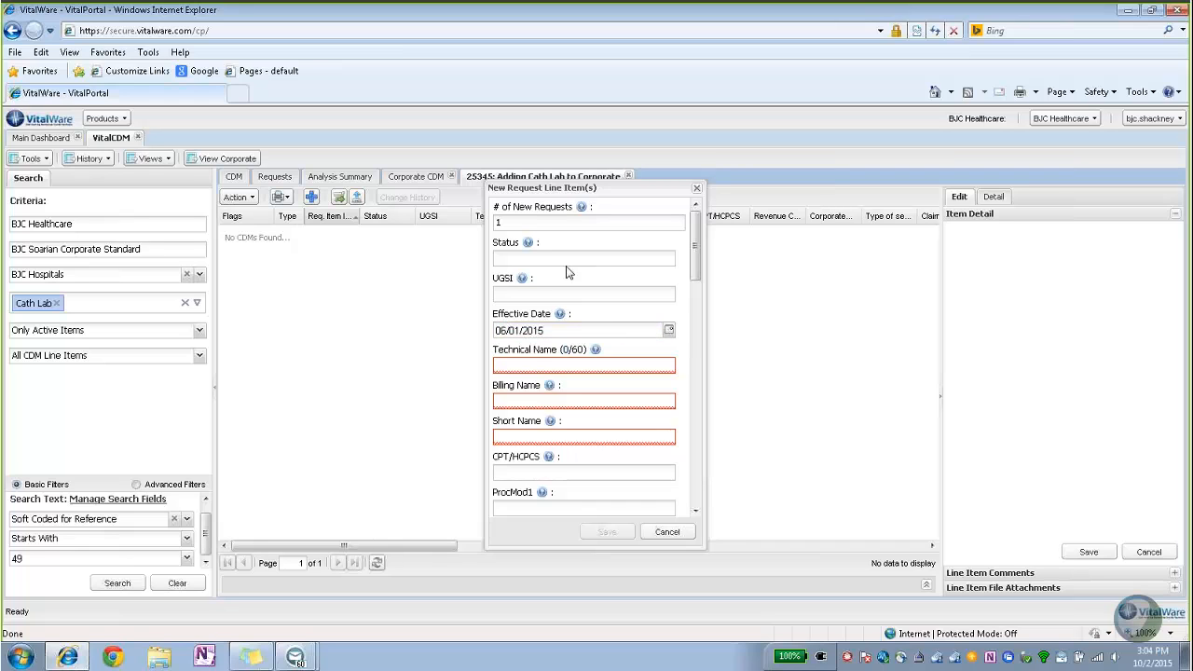
# Enter CPT/HCPCS 49083 so the billing name fills as ABD PARACENTESIS W/IMAGING.
pyautogui.scroll(-2, 697, 244)
pyautogui.moveTo(696, 266); pyautogui.dragTo(696, 268)
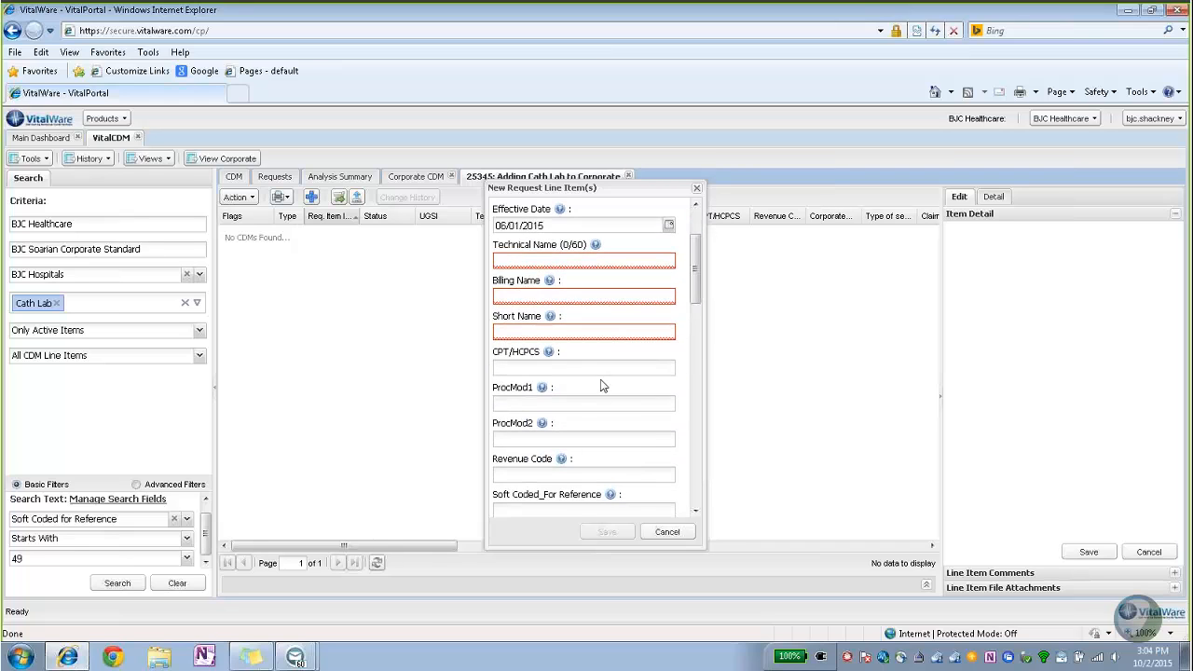
pyautogui.click(537, 369)
pyautogui.moveTo(543, 389)
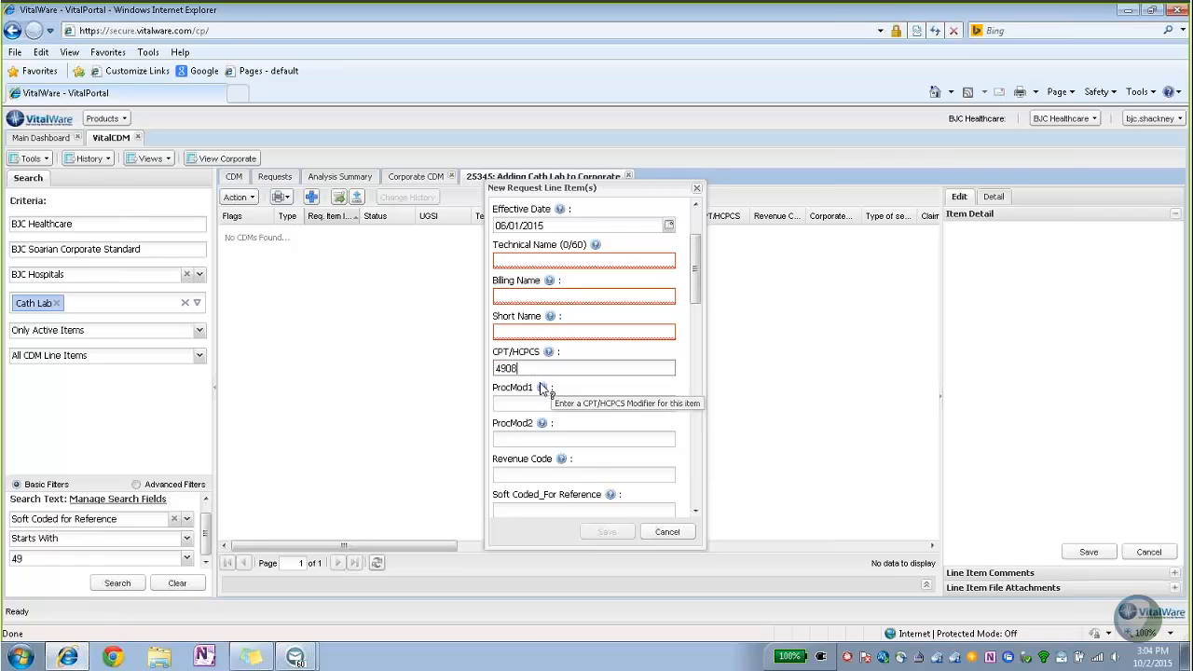
pyautogui.press('Tab')
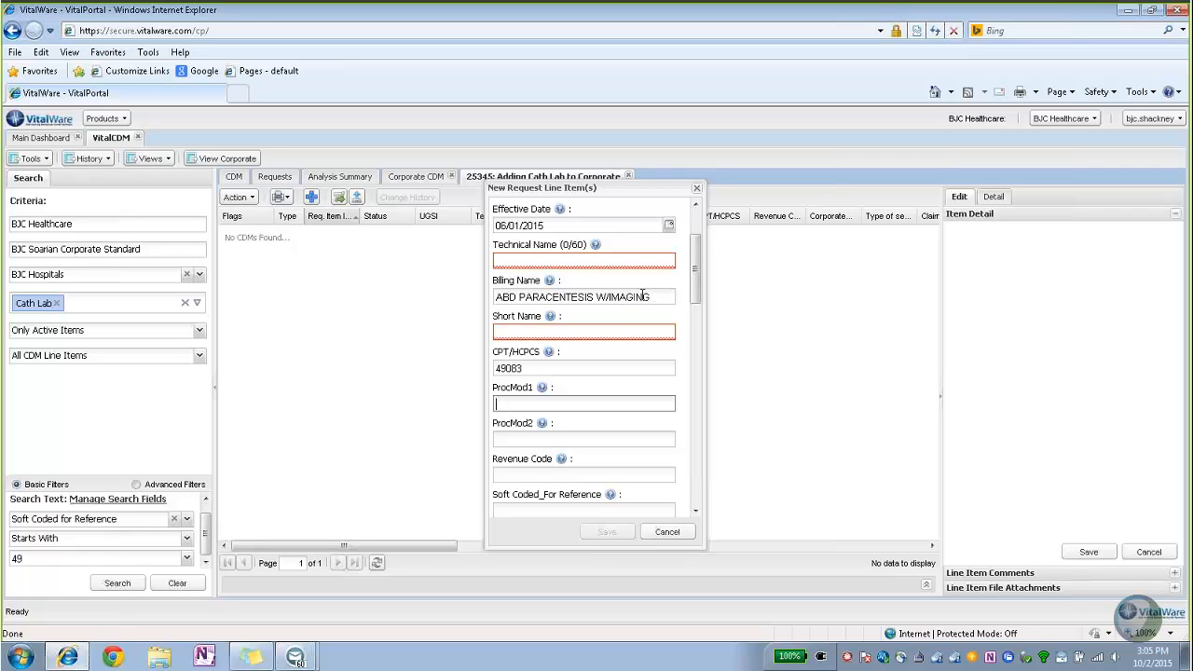
# Copy the billing name ABD PARACENTESIS W/IMAGING into the Technical Name and Short Name fields.
pyautogui.moveTo(652, 296); pyautogui.dragTo(494, 297)
pyautogui.hotkey('ctrl', 'c')
pyautogui.click(520, 262)
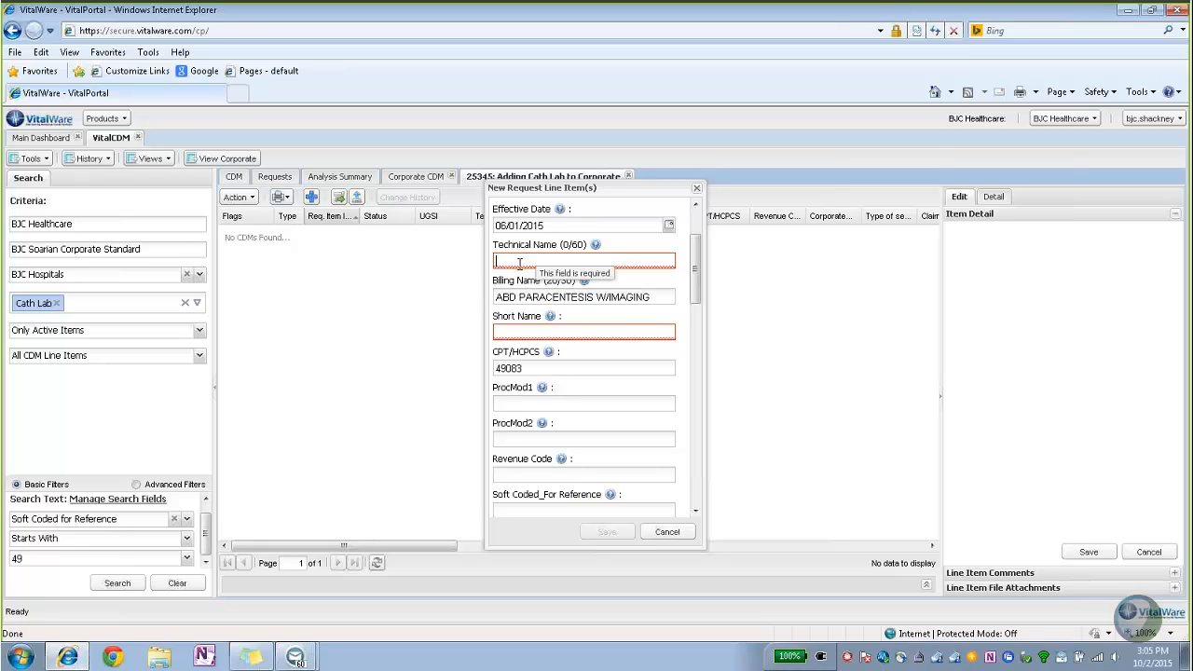
pyautogui.hotkey('ctrl', 'v')
pyautogui.click(532, 332)
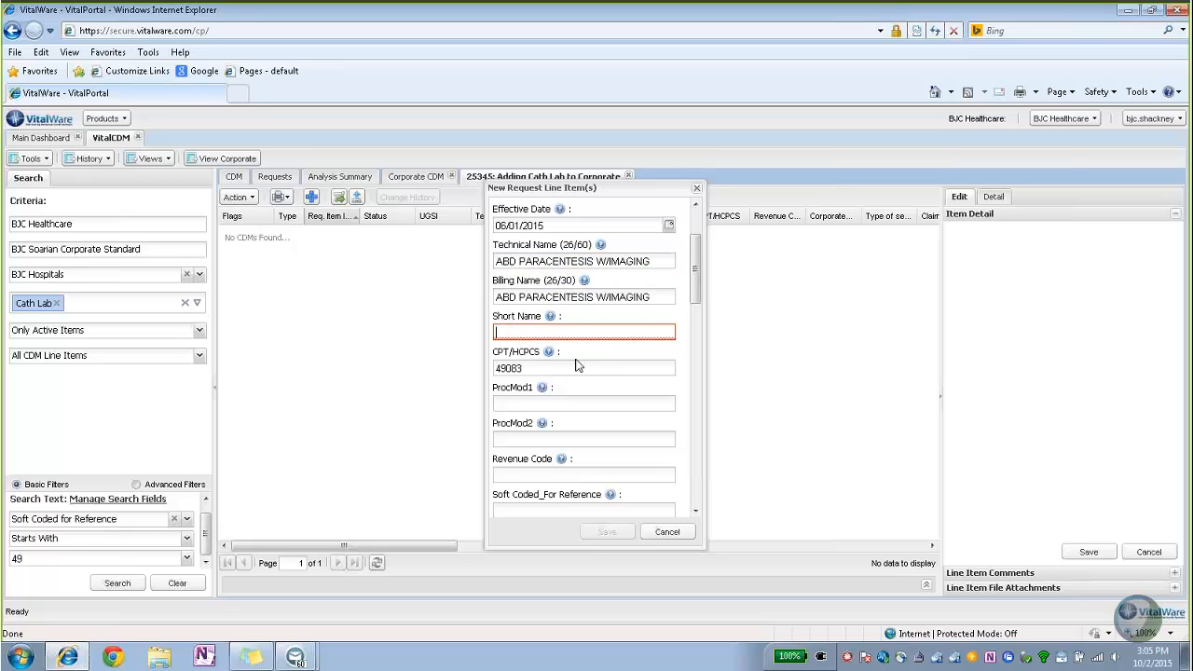
pyautogui.moveTo(657, 298); pyautogui.dragTo(481, 299)
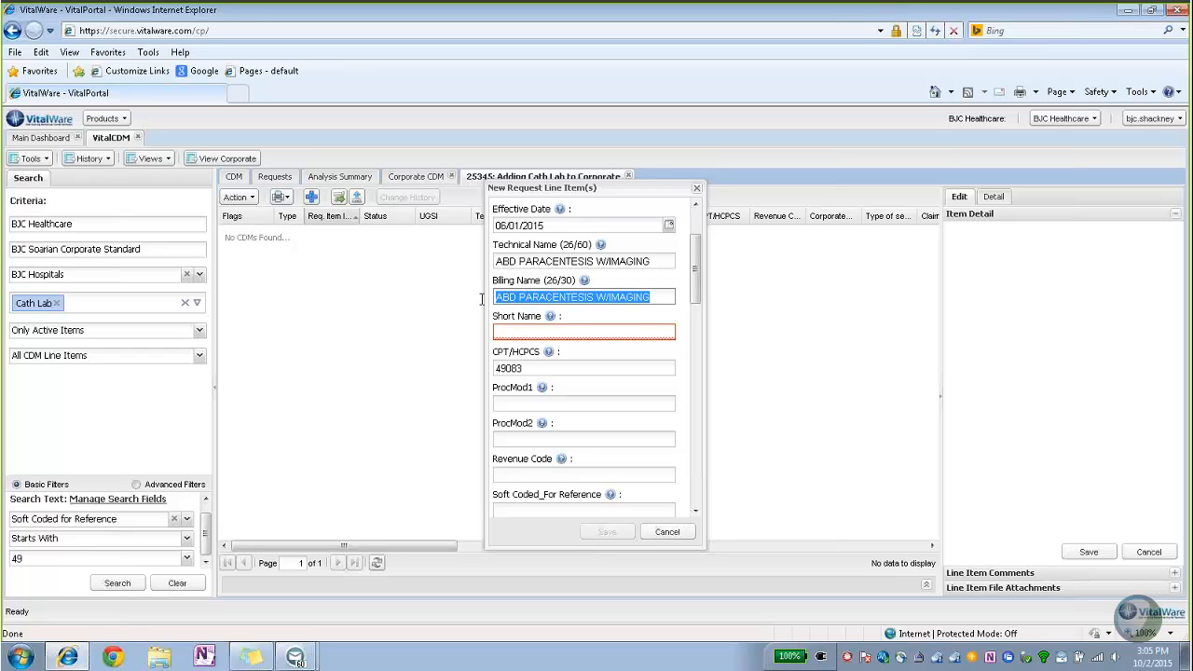
pyautogui.moveTo(656, 261); pyautogui.dragTo(495, 263)
pyautogui.hotkey('ctrl', 'c')
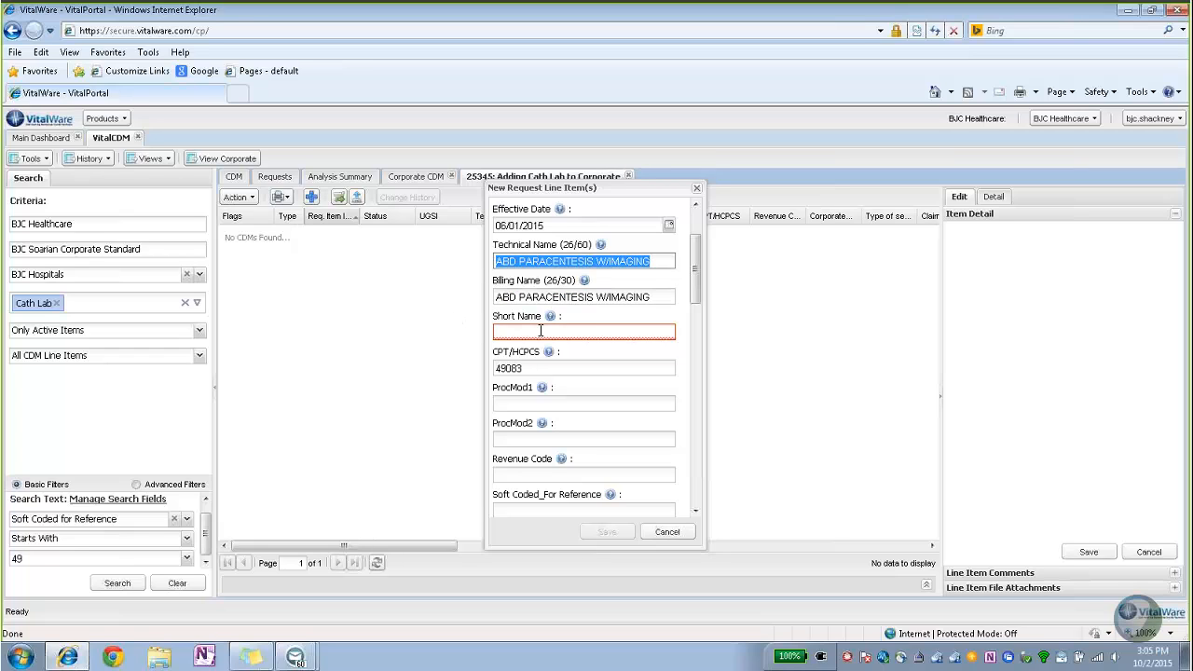
pyautogui.click(515, 330)
pyautogui.hotkey('ctrl', 'v')
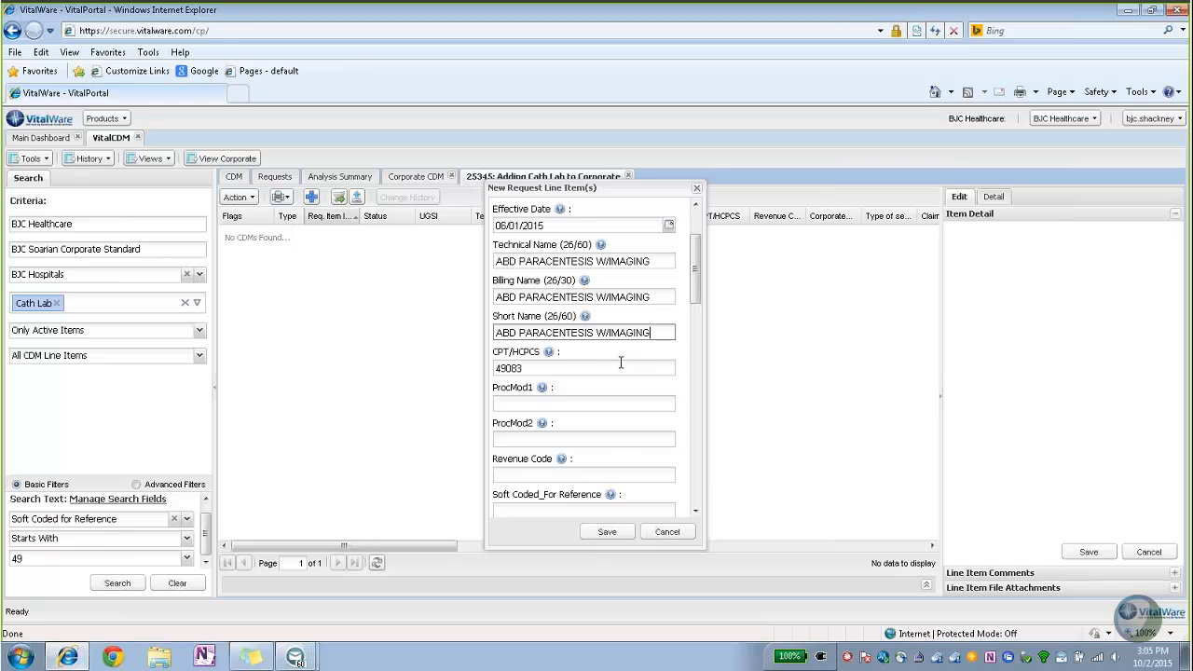
pyautogui.press('Tab')
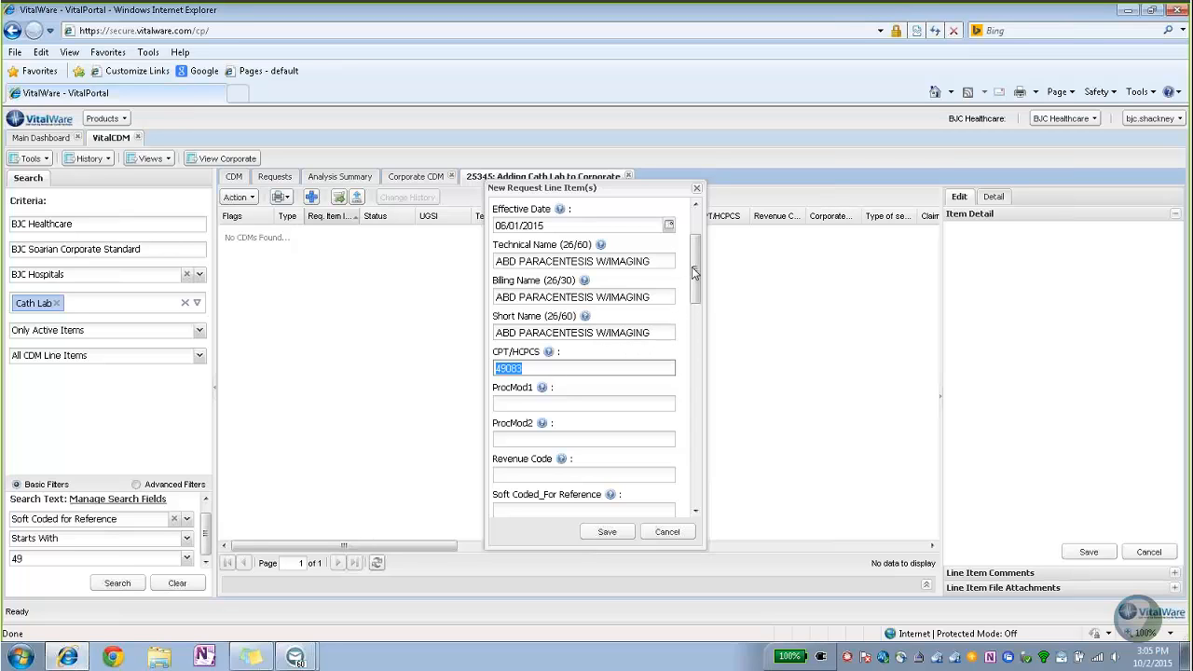
# Review the rest of the form and save the new CPT 49083 line item.
pyautogui.moveTo(691, 267); pyautogui.dragTo(704, 314)
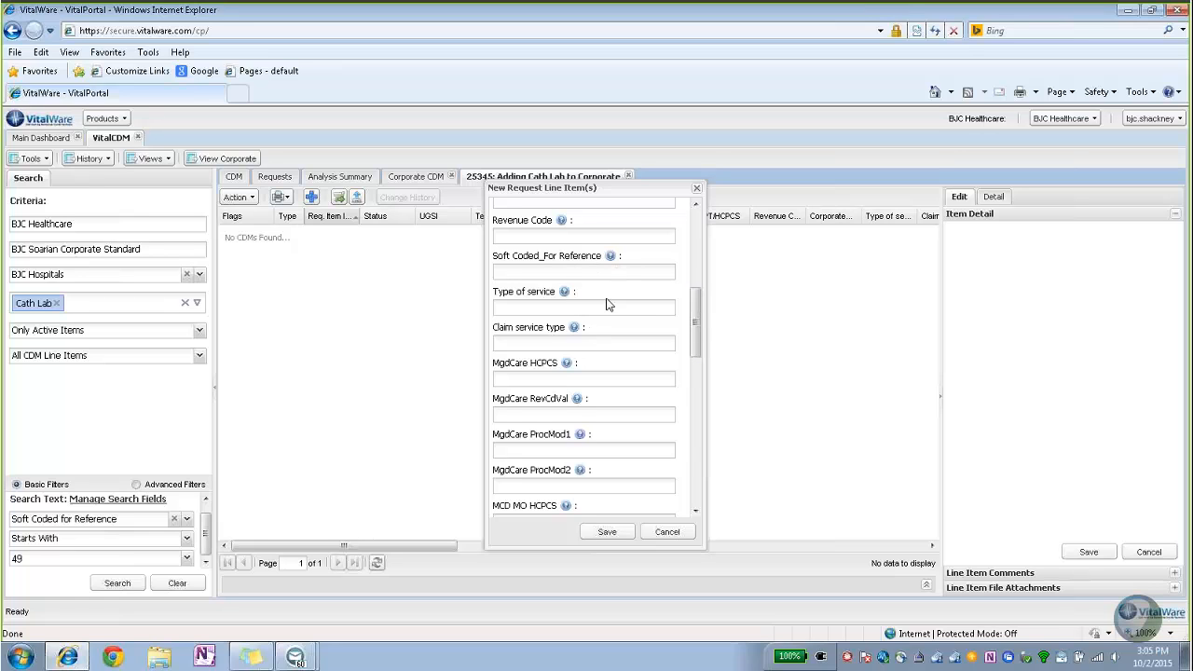
pyautogui.moveTo(698, 329); pyautogui.dragTo(692, 244)
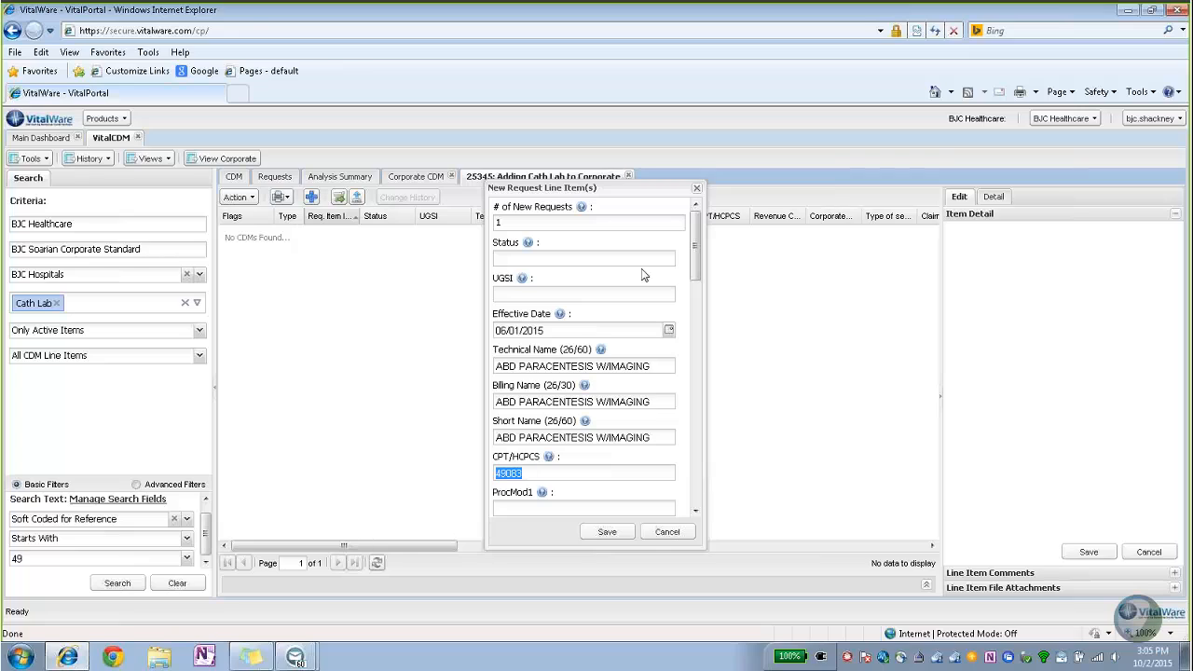
pyautogui.click(608, 533)
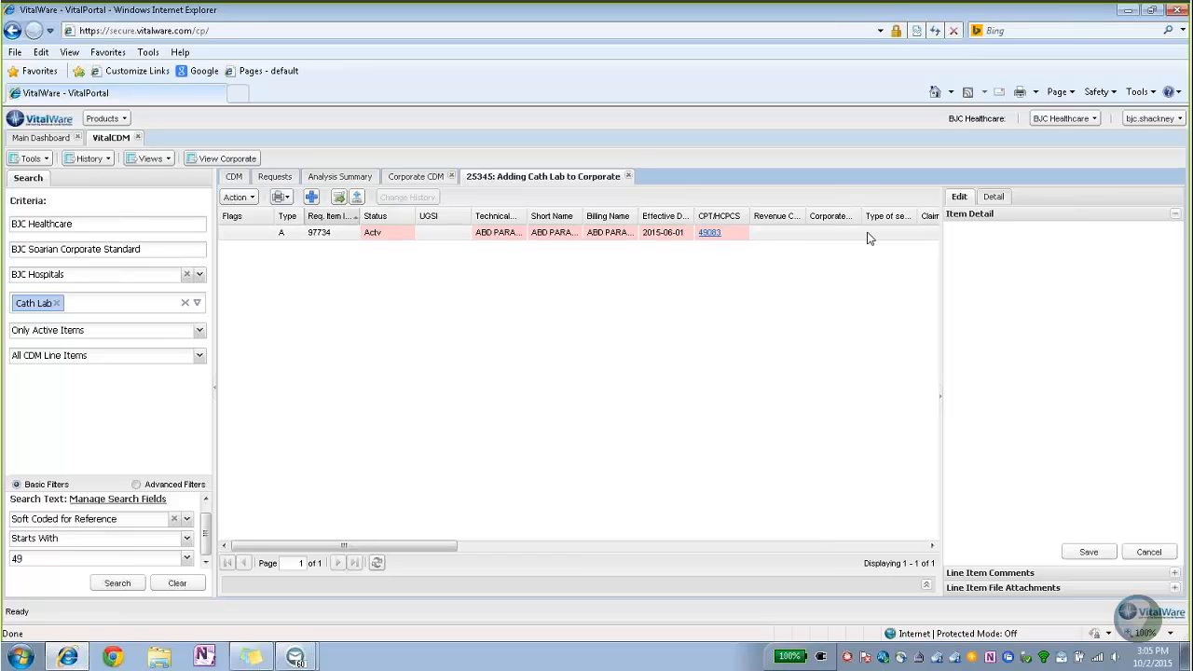
# Open line item 97734's Item Detail and add a new entry under Line Item Comments.
pyautogui.click(449, 235)
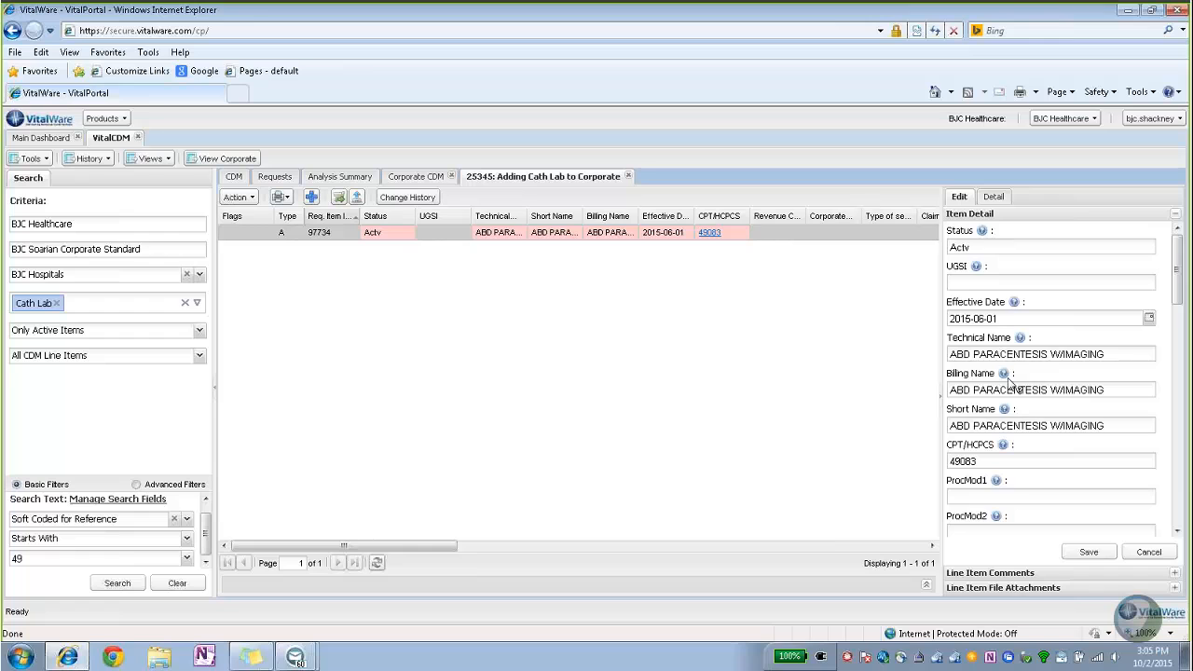
pyautogui.moveTo(1179, 261)
pyautogui.mouseDown()
pyautogui.moveTo(1179, 365)
pyautogui.moveTo(1168, 250)
pyautogui.mouseUp()
pyautogui.click(998, 573)
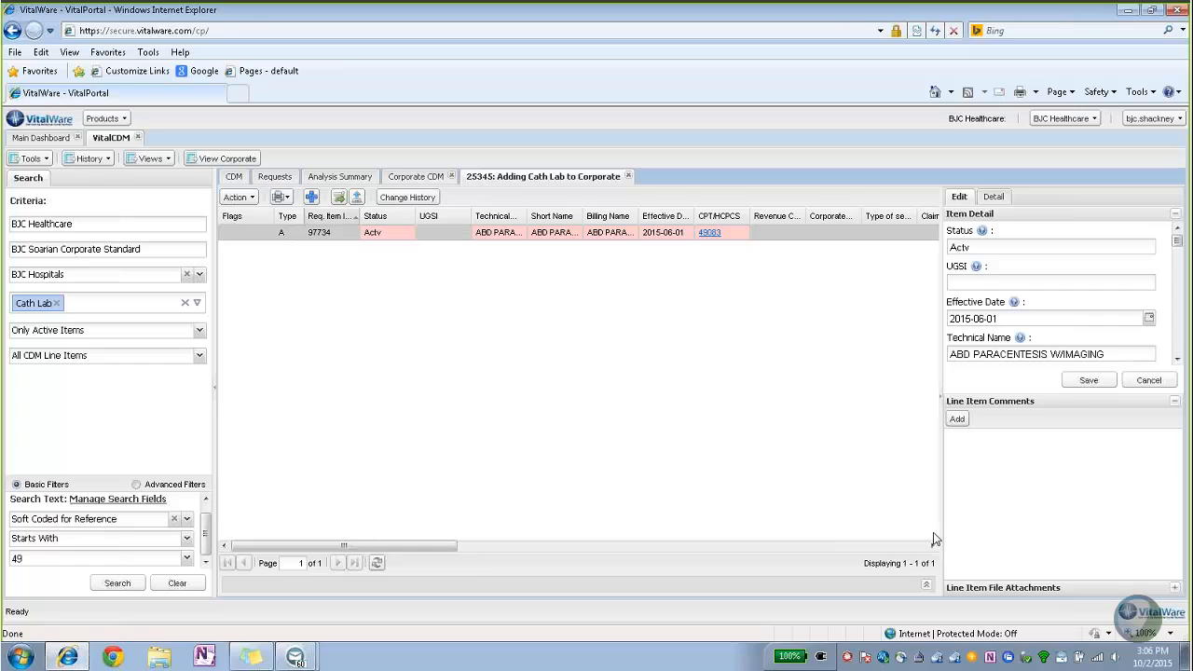
pyautogui.click(957, 421)
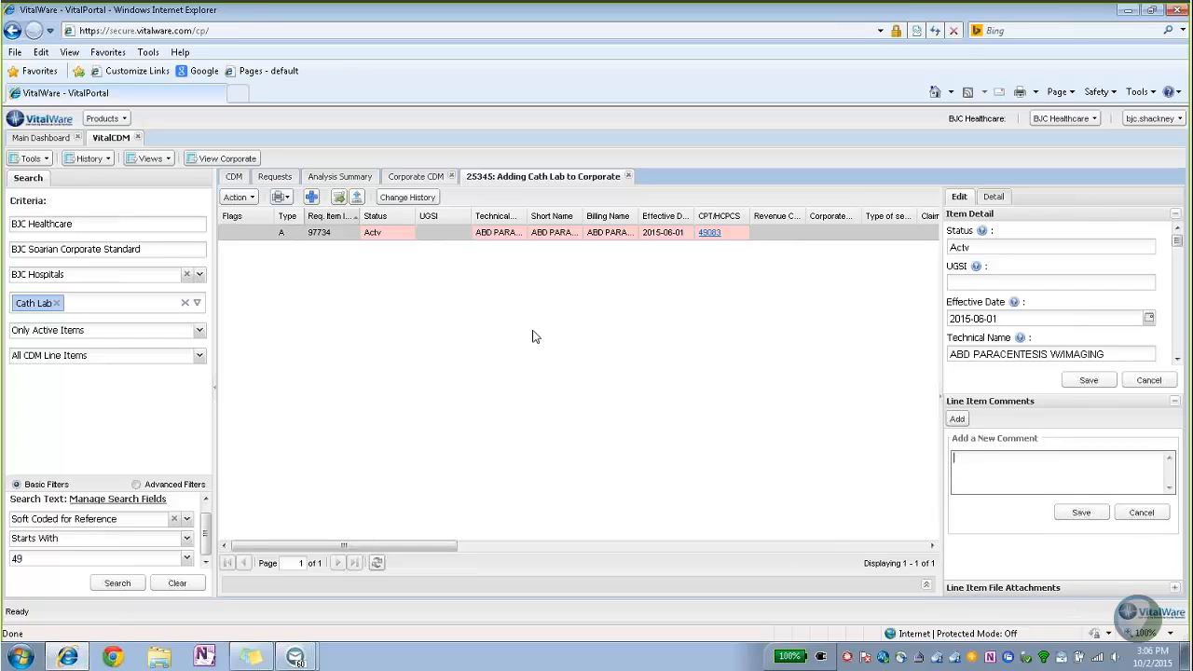
# Leave the comment blank and show the Submit Request and Delete Request actions.
pyautogui.click(420, 316)
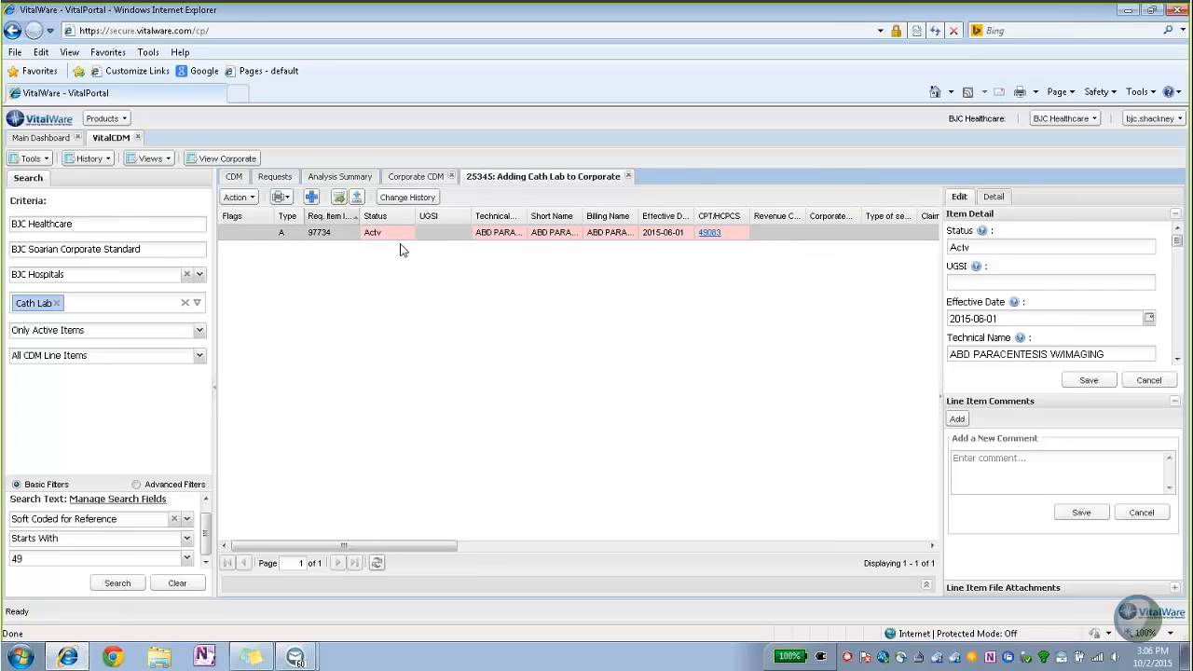
pyautogui.click(250, 200)
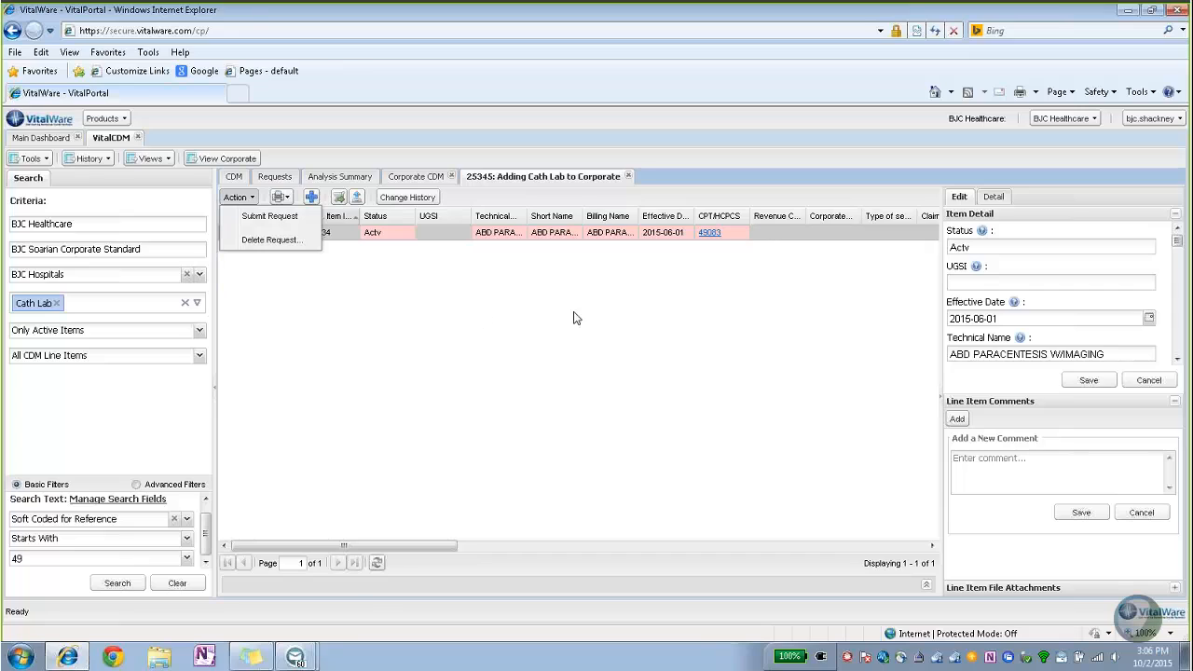
# Show the Print Request PDF and Export Request options, then view the $0.00 hospital price columns.
pyautogui.click(278, 198)
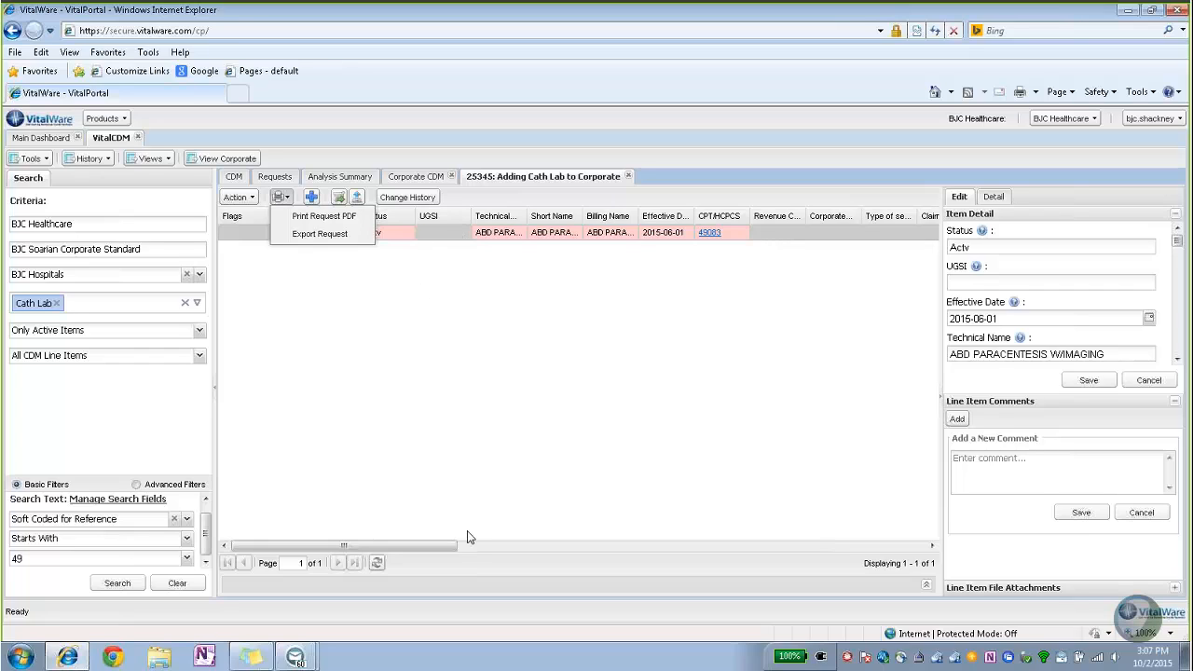
pyautogui.moveTo(442, 545); pyautogui.dragTo(918, 538)
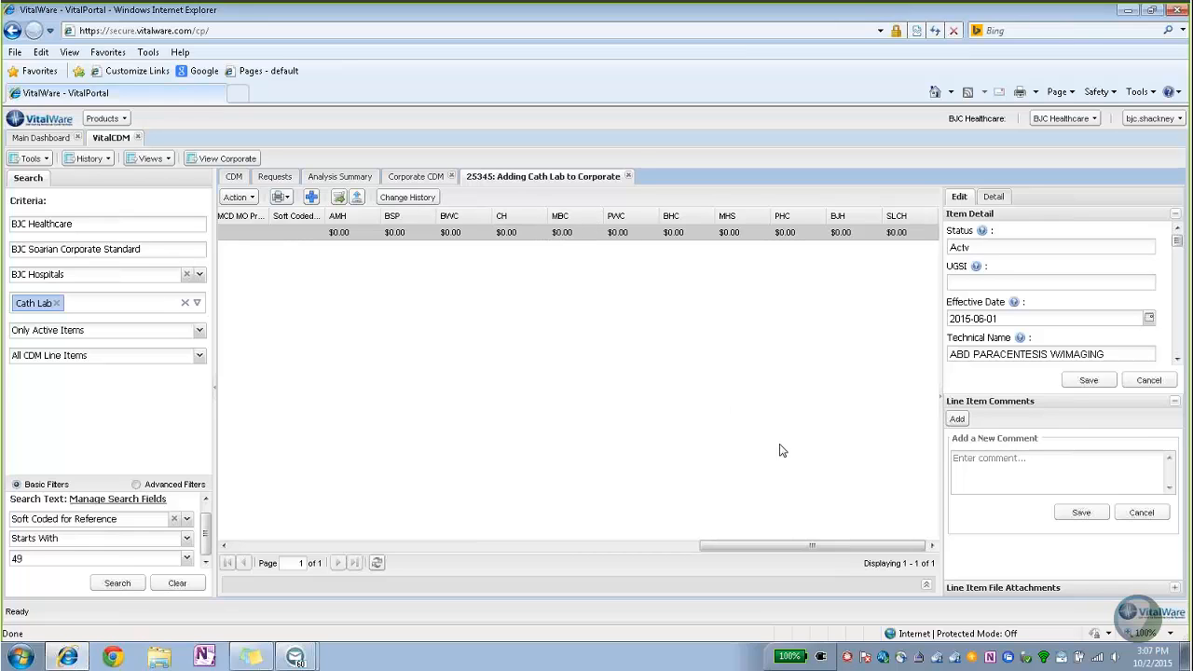
# Scroll the grid back left and bring up the GroupWise CDM Notification e-mail for CPT 97597.
pyautogui.moveTo(811, 545); pyautogui.dragTo(362, 558)
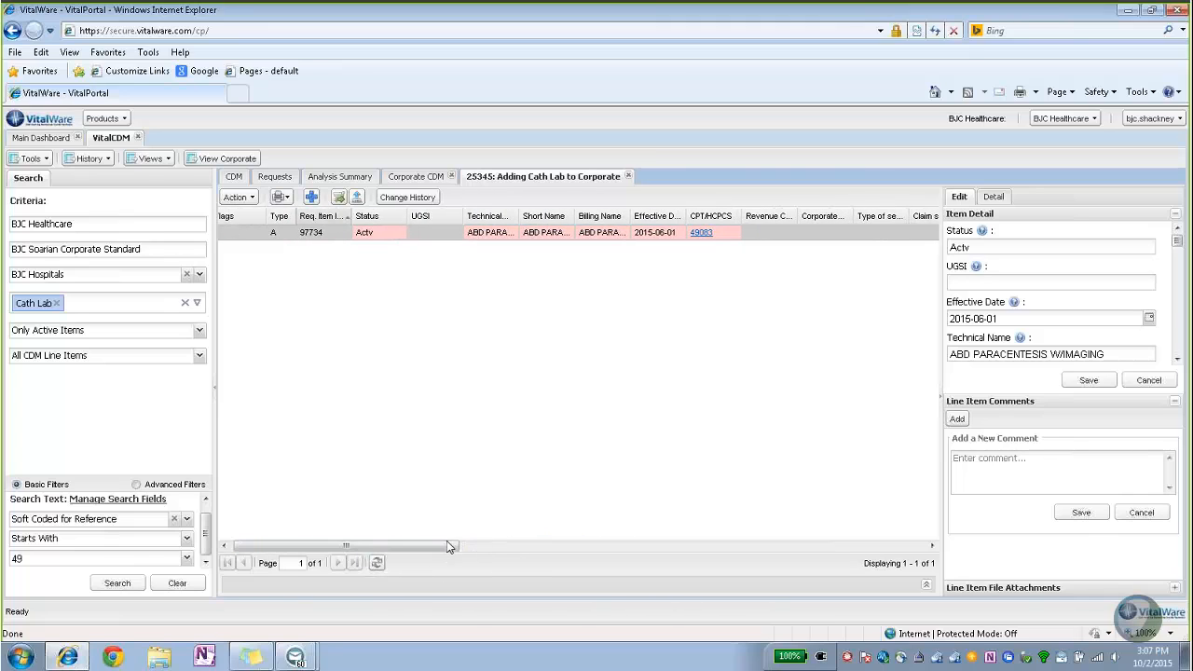
pyautogui.moveTo(444, 551); pyautogui.dragTo(442, 550)
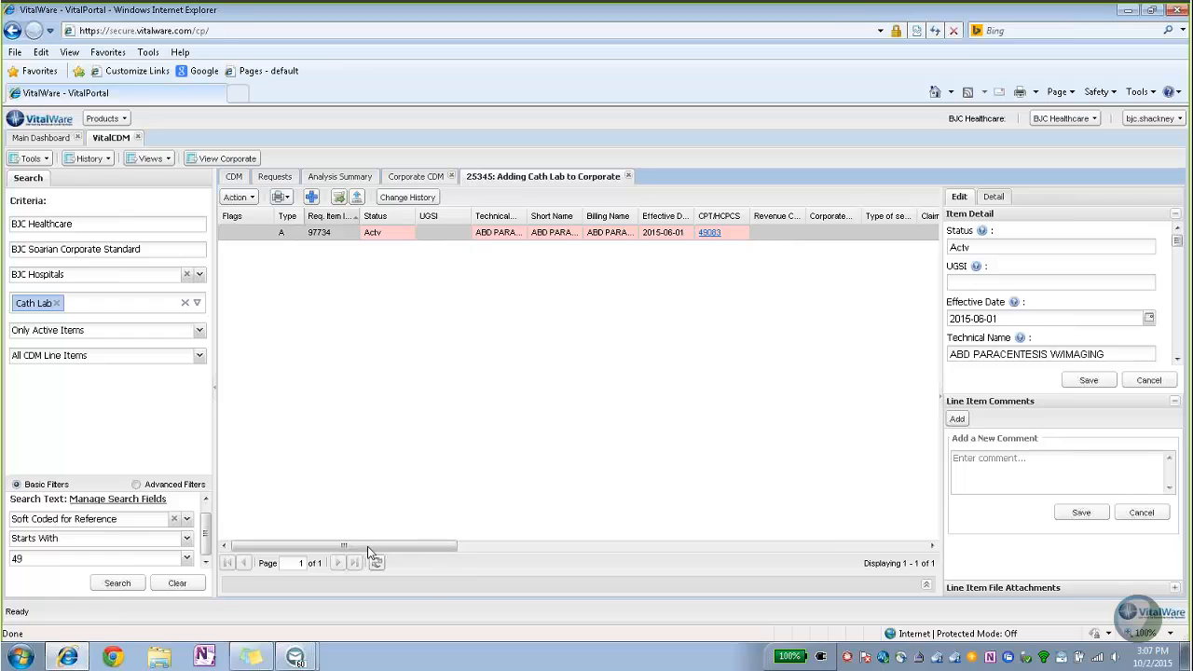
pyautogui.moveTo(296, 660)
pyautogui.click(289, 622)
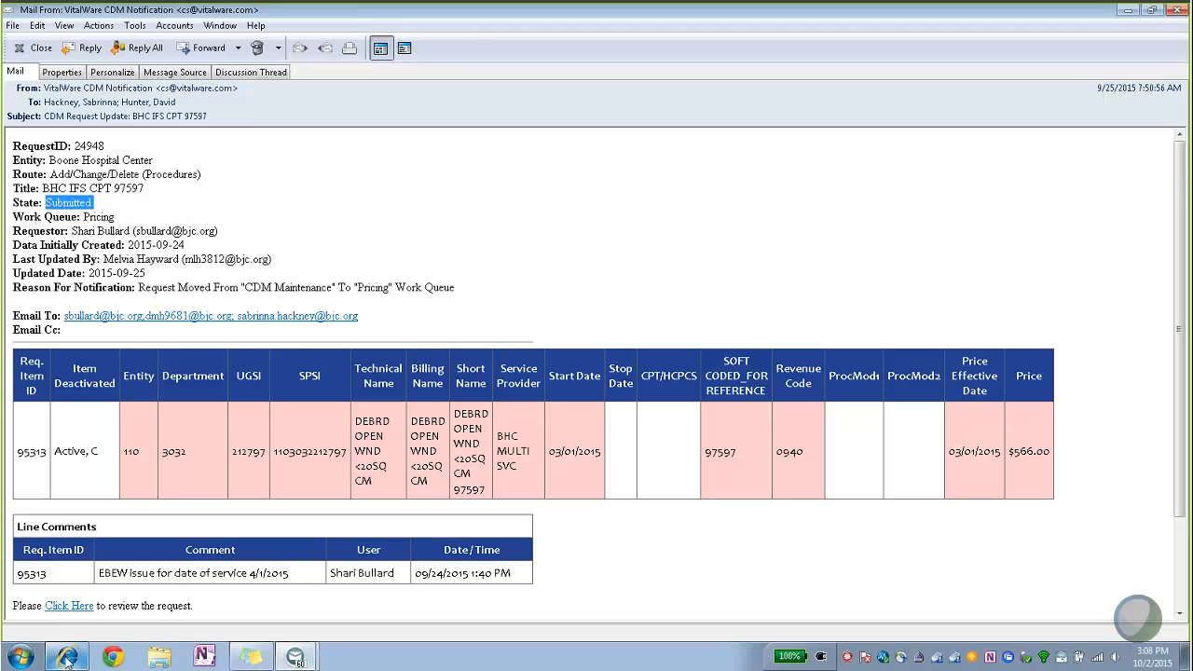
# Switch back to the VitalPortal browser window showing request 25345.
pyautogui.moveTo(67, 657)
pyautogui.click(76, 631)
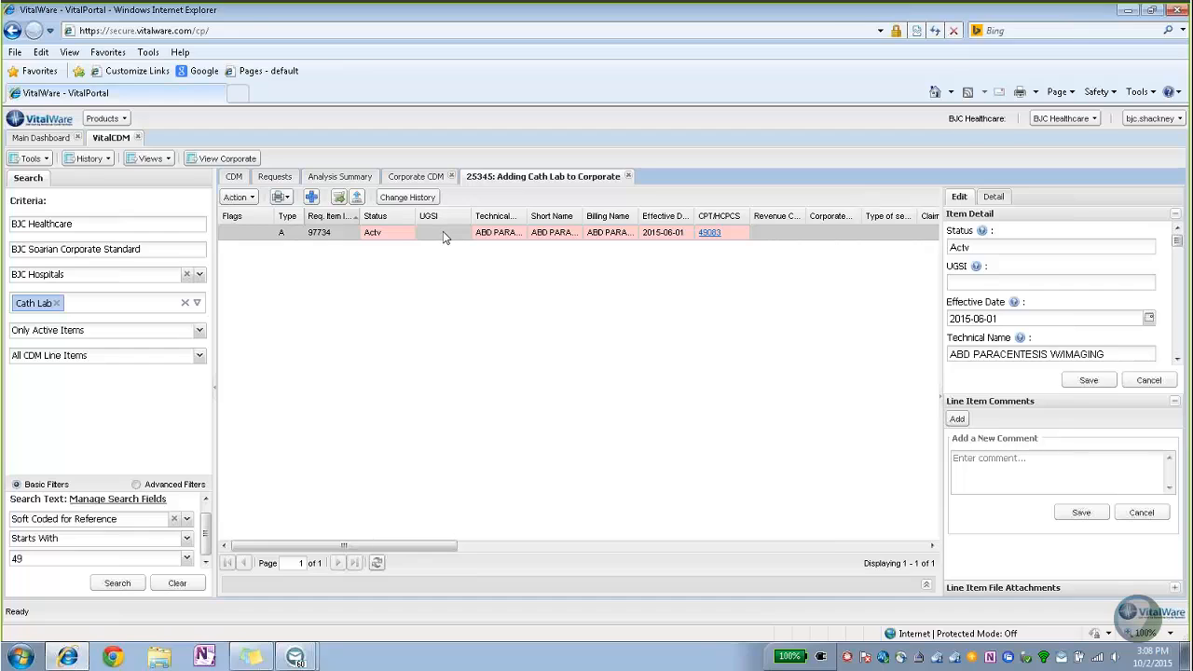
# Dismiss the mail notification and switch to the CDM view for 2501 - MBC CARD CATH LAB.
pyautogui.click(1113, 103)
pyautogui.click(233, 176)
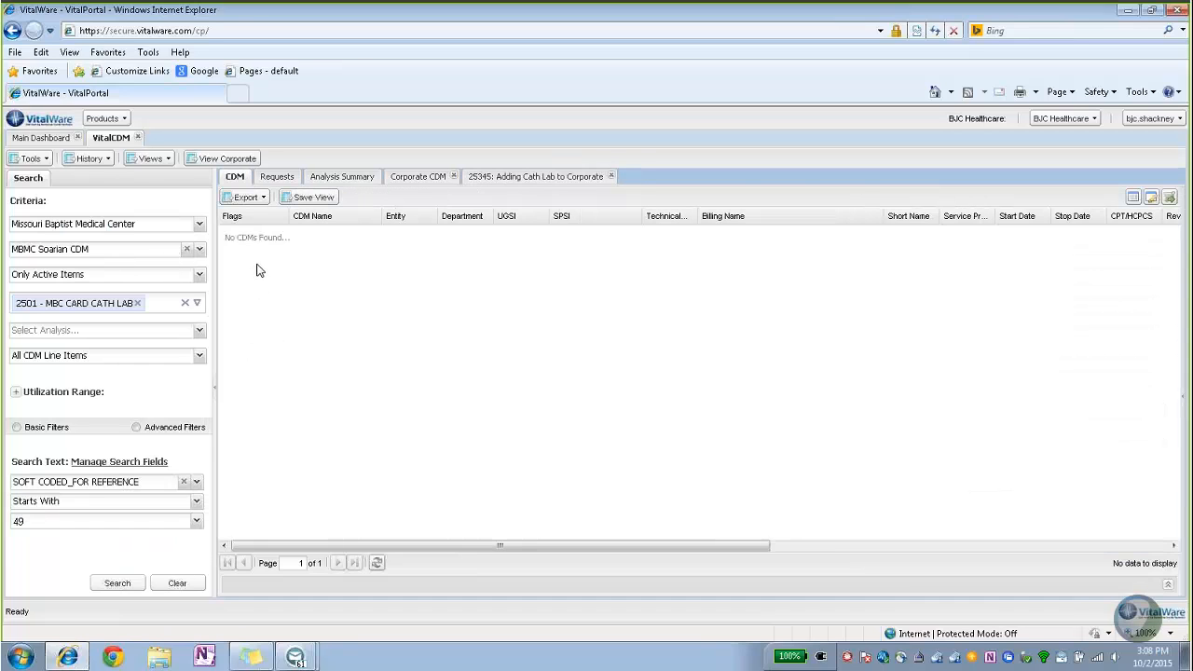